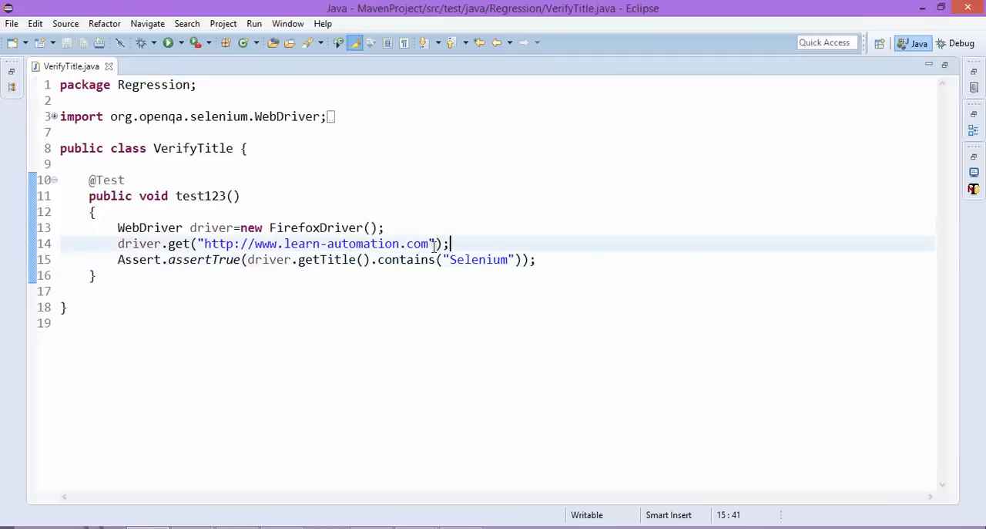
Examine the assertTrue line in VerifyTitle.java that checks whether the page title contains "Selenium".
{"action": "left_click", "coordinate": [174, 262]}
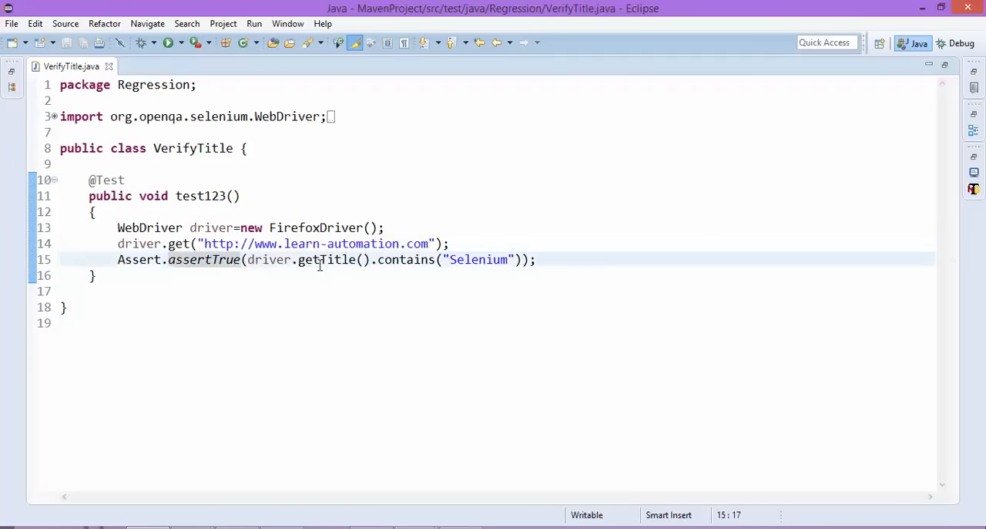
{"action": "triple_click", "coordinate": [455, 260]}
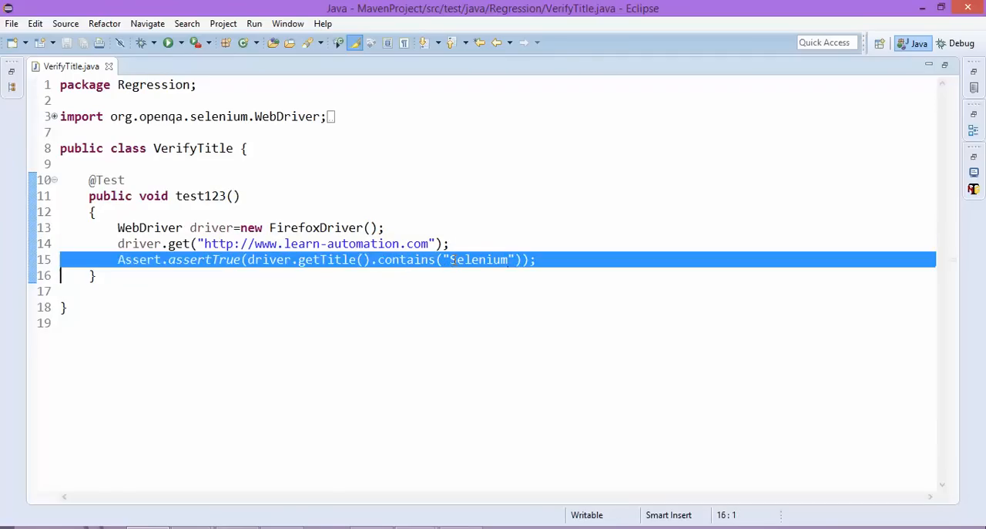
{"action": "double_click", "coordinate": [468, 259]}
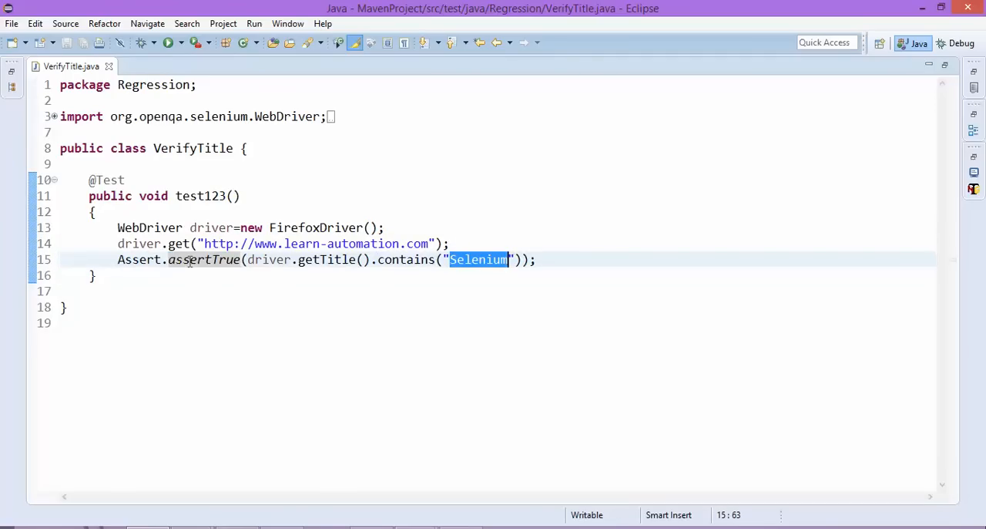
{"action": "double_click", "coordinate": [272, 260]}
{"action": "double_click", "coordinate": [480, 260]}
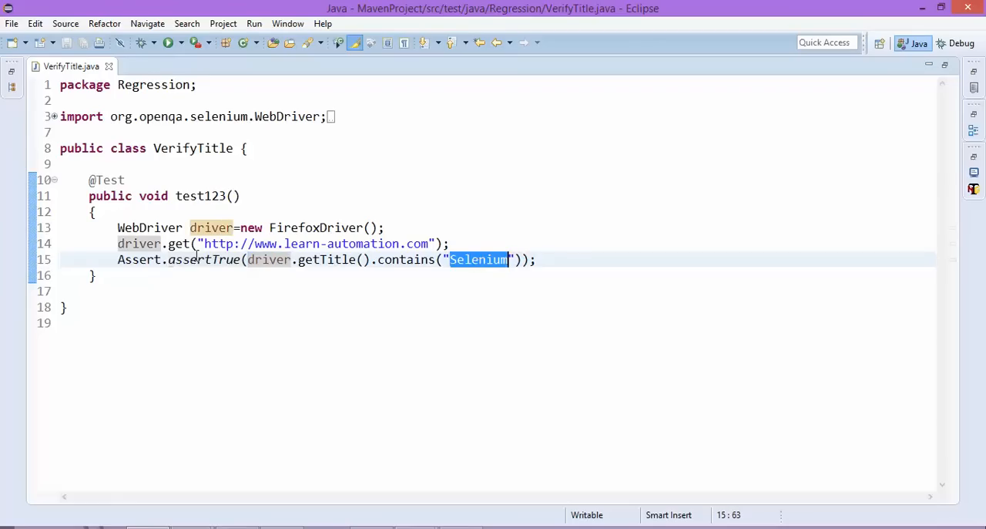
Open MavenProject's pom.xml in its XML source view with the editor maximized.
{"action": "double_click", "coordinate": [77, 66]}
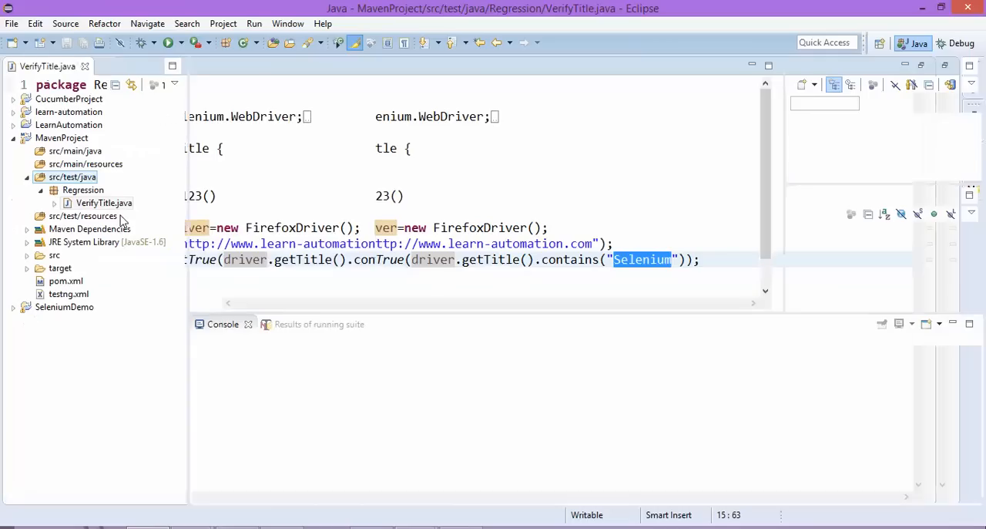
{"action": "scroll", "coordinate": [441, 233], "scroll_direction": "down", "scroll_amount": 1}
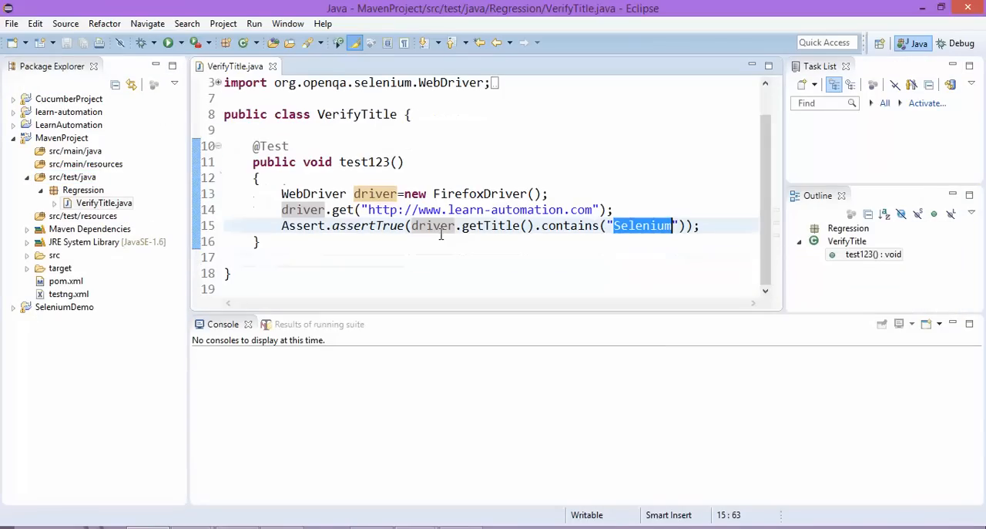
{"action": "right_click", "coordinate": [72, 283]}
{"action": "double_click", "coordinate": [64, 283]}
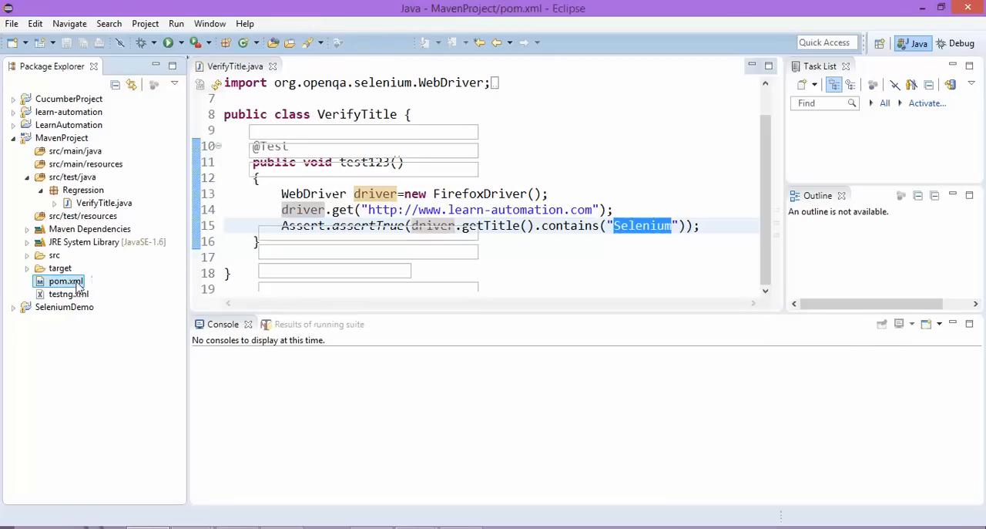
{"action": "left_click", "coordinate": [462, 301]}
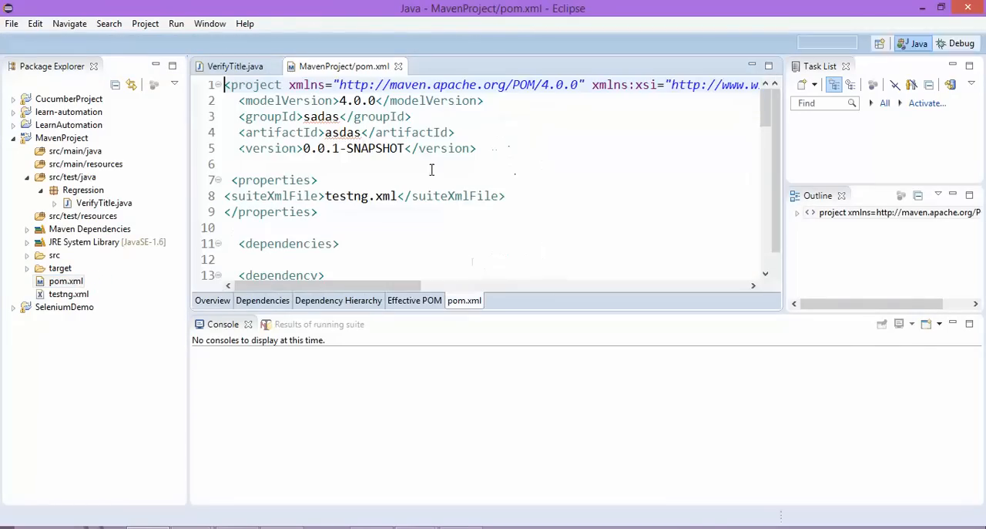
{"action": "double_click", "coordinate": [370, 66]}
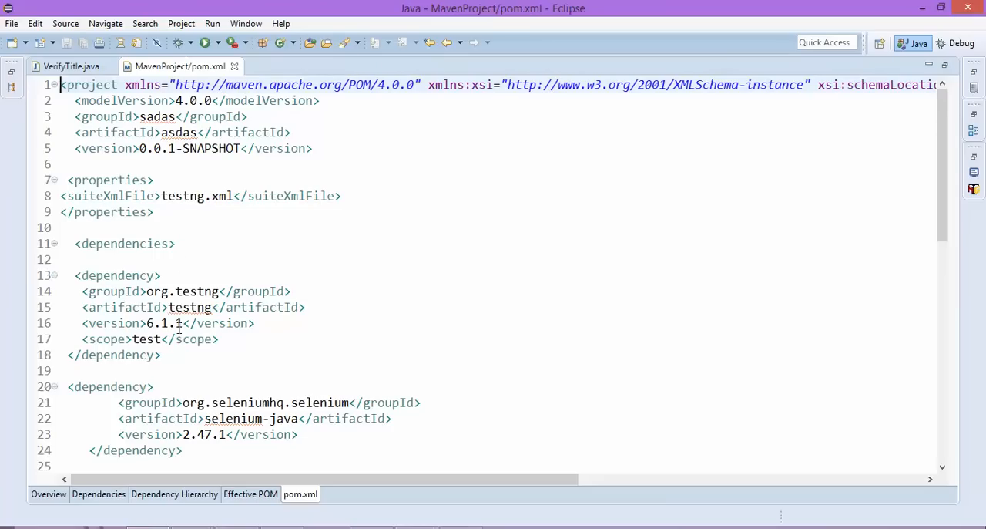
Review the testng and selenium-java dependency blocks in pom.xml.
{"action": "left_click_drag", "start_coordinate": [70, 269], "coordinate": [15, 269]}
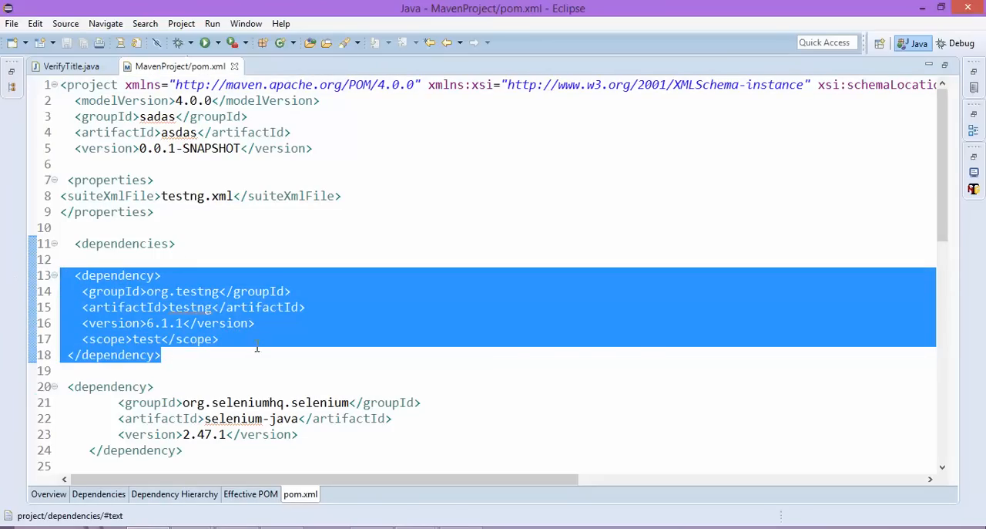
{"action": "left_click", "coordinate": [206, 339]}
{"action": "scroll", "coordinate": [204, 338], "scroll_direction": "down", "scroll_amount": 2}
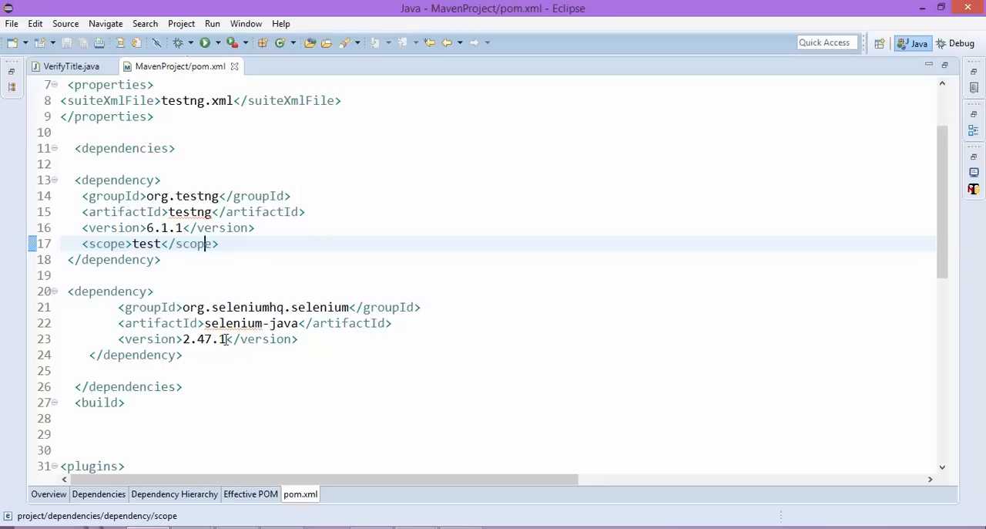
{"action": "left_click_drag", "start_coordinate": [207, 353], "coordinate": [8, 291]}
{"action": "scroll", "coordinate": [136, 326], "scroll_direction": "down", "scroll_amount": 3}
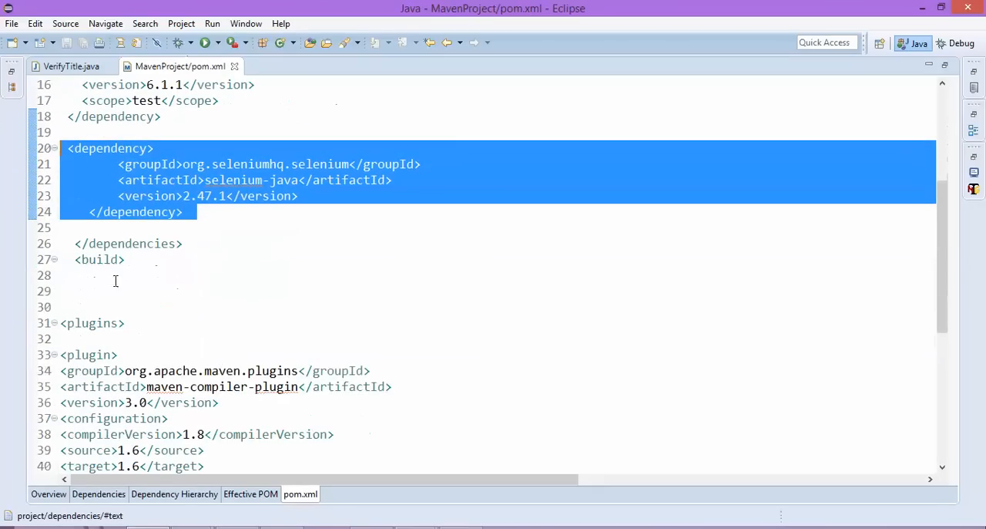
Review the build section of pom.xml, including the maven-compiler-plugin and maven-surefire-plugin entries.
{"action": "left_click_drag", "start_coordinate": [141, 259], "coordinate": [56, 264]}
{"action": "scroll", "coordinate": [171, 318], "scroll_direction": "down", "scroll_amount": 2}
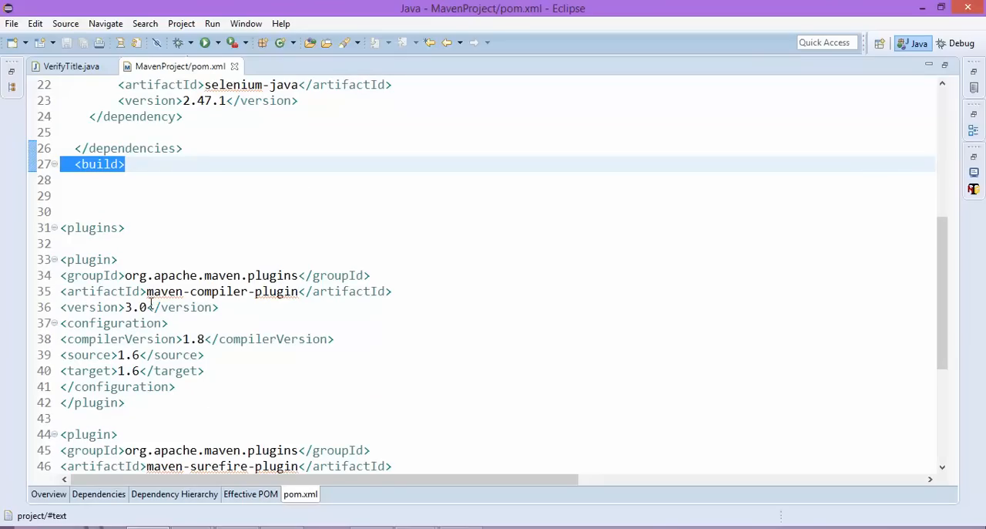
{"action": "left_click_drag", "start_coordinate": [164, 291], "coordinate": [278, 290]}
{"action": "scroll", "coordinate": [248, 332], "scroll_direction": "down", "scroll_amount": 2}
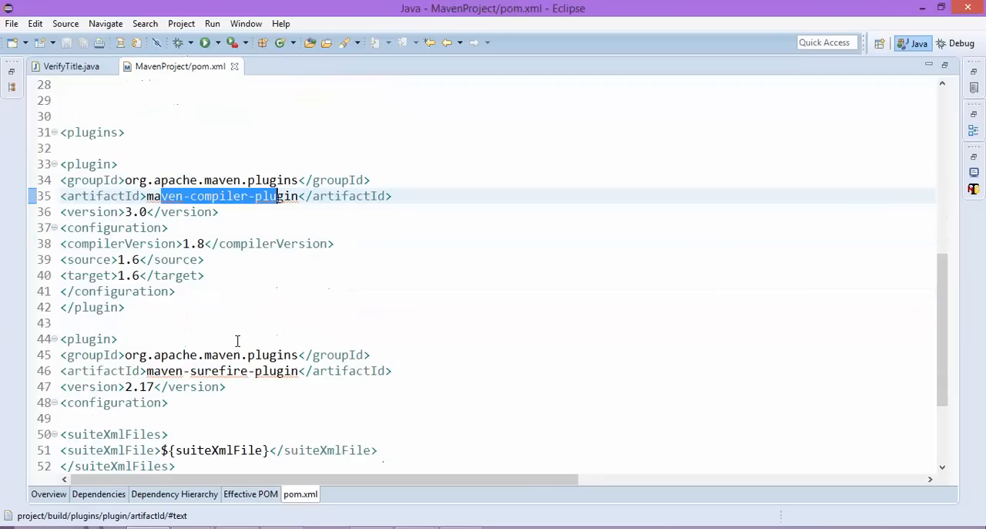
{"action": "left_click_drag", "start_coordinate": [190, 371], "coordinate": [299, 371]}
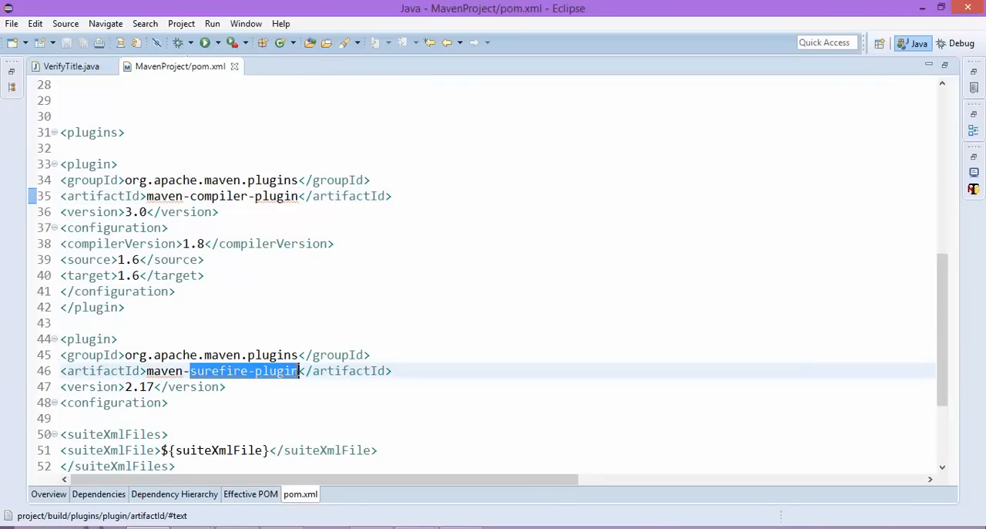
Trace the surefire plugin's suiteXmlFile variable to the testng.xml value in the properties block of pom.xml.
{"action": "scroll", "coordinate": [256, 375], "scroll_direction": "down", "scroll_amount": 3}
{"action": "double_click", "coordinate": [198, 308]}
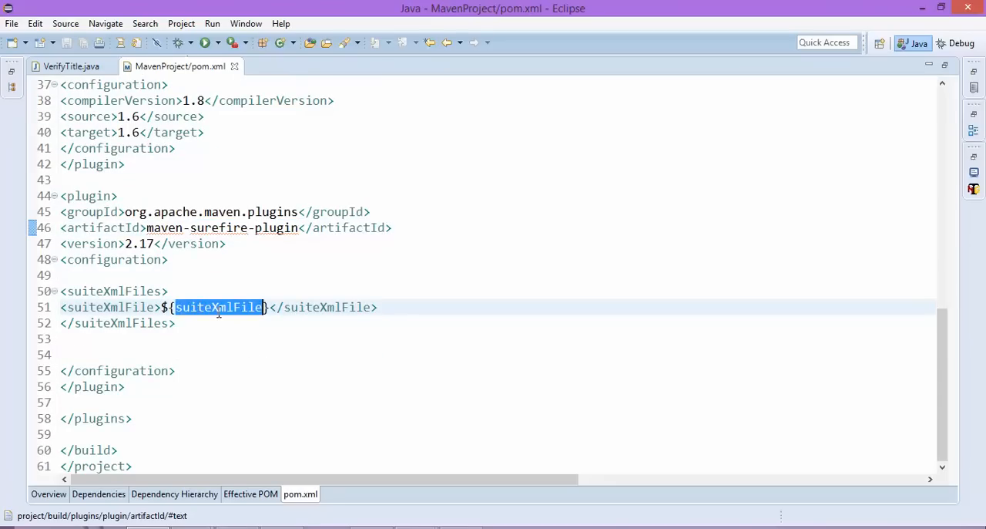
{"action": "scroll", "coordinate": [185, 312], "scroll_direction": "up", "scroll_amount": 7}
{"action": "scroll", "coordinate": [185, 312], "scroll_direction": "up", "scroll_amount": 5}
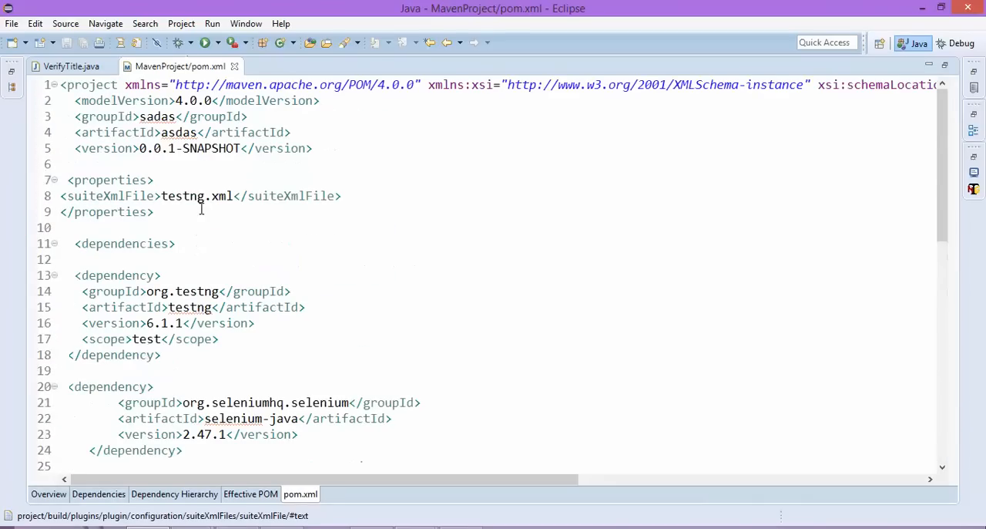
{"action": "left_click_drag", "start_coordinate": [232, 197], "coordinate": [161, 197]}
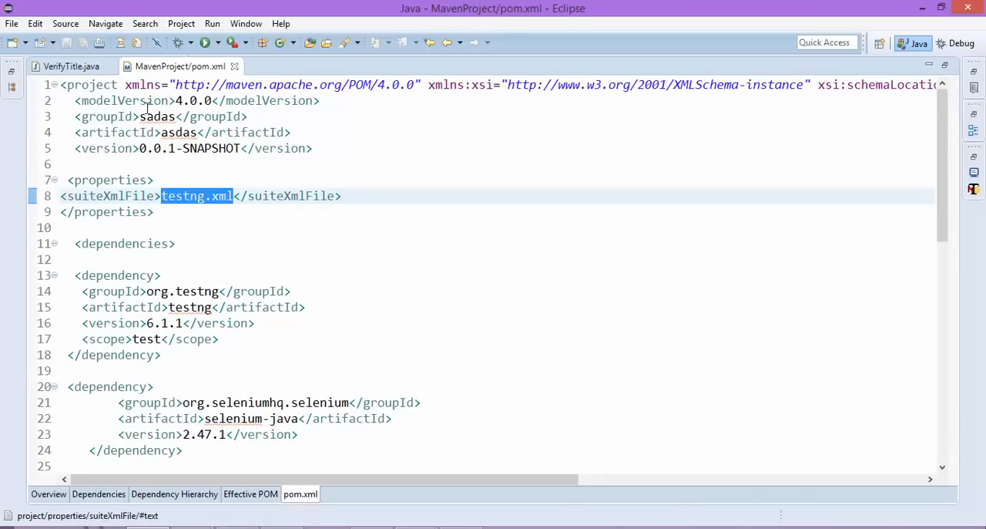
{"action": "scroll", "coordinate": [188, 201], "scroll_direction": "down", "scroll_amount": 12}
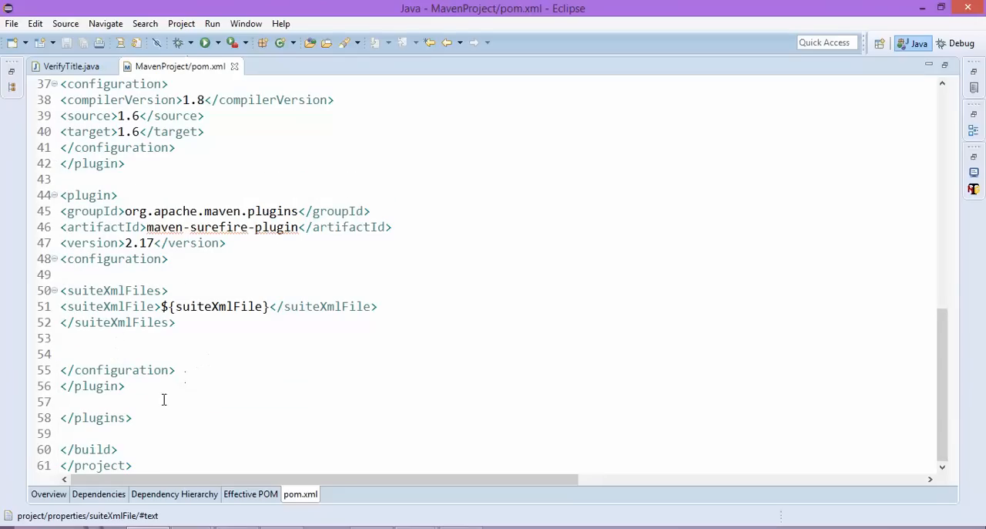
Close pom.xml and restore the full workbench layout around VerifyTitle.java.
{"action": "left_click", "coordinate": [235, 67]}
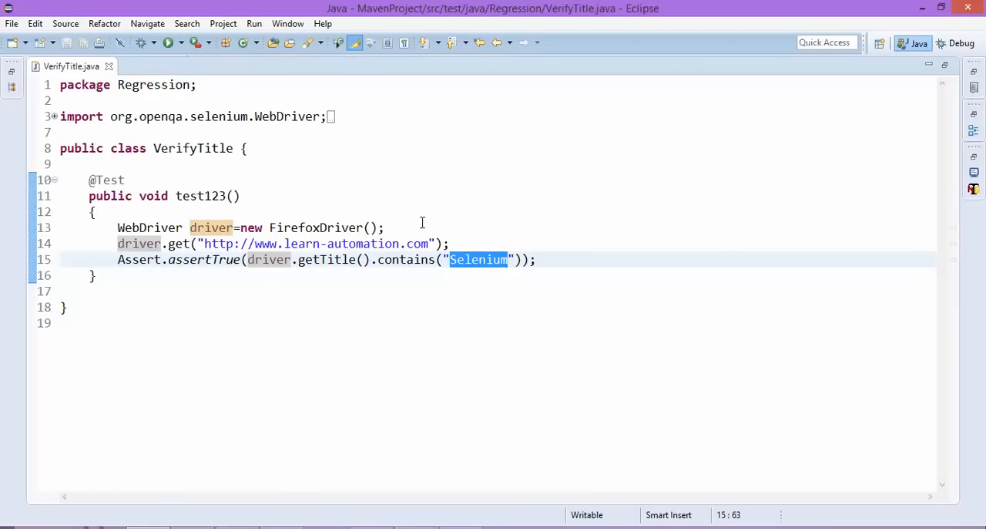
{"action": "double_click", "coordinate": [80, 69]}
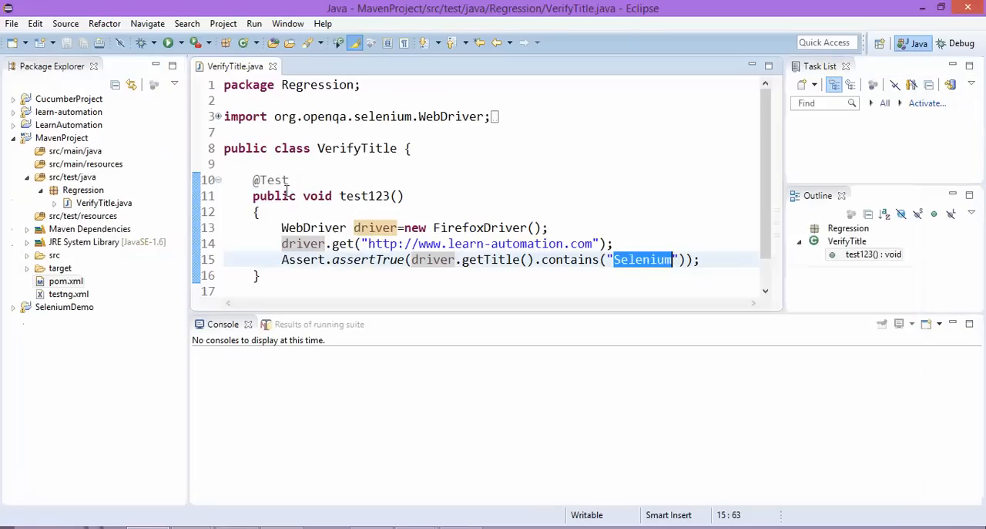
{"action": "scroll", "coordinate": [362, 221], "scroll_direction": "down", "scroll_amount": 1}
{"action": "left_click", "coordinate": [348, 210]}
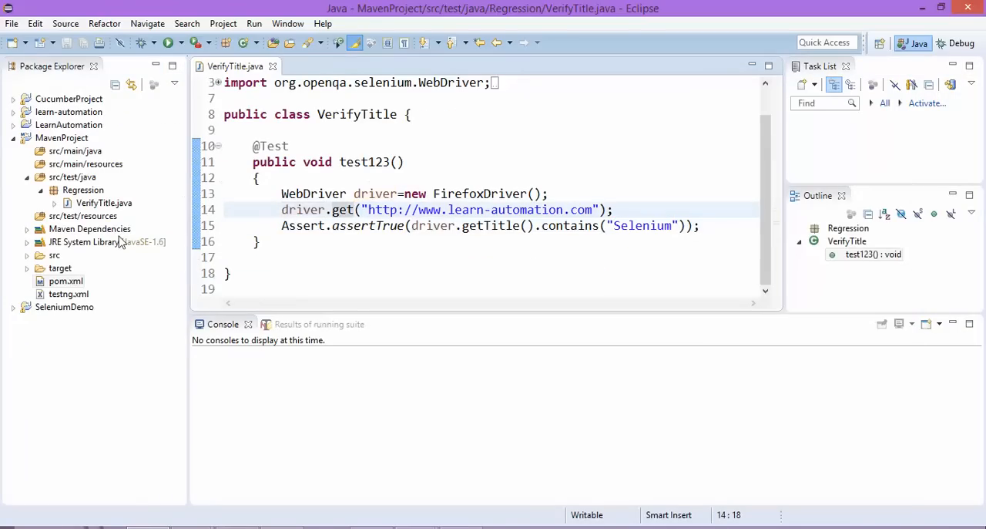
Run MavenProject's pom.xml as a Maven test.
{"action": "left_click", "coordinate": [77, 282]}
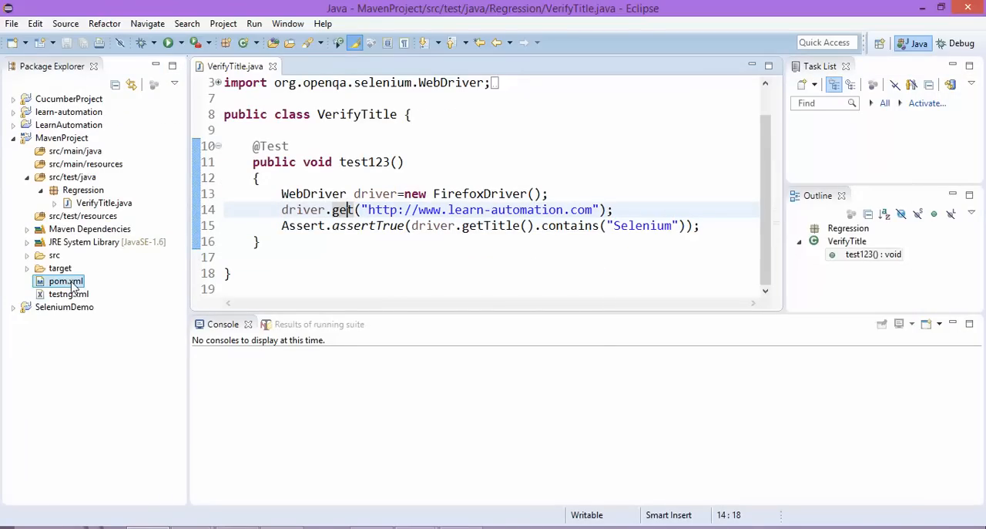
{"action": "right_click", "coordinate": [70, 284]}
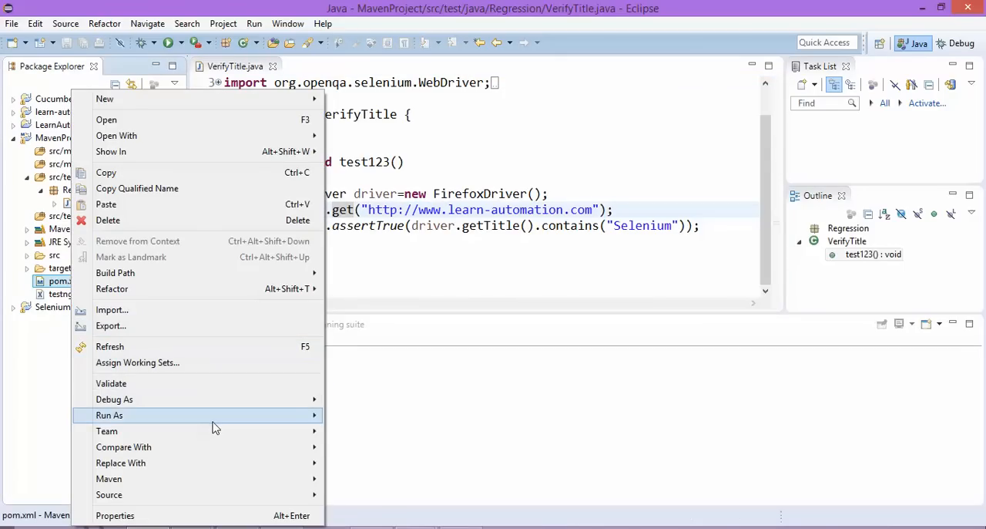
{"action": "mouse_move", "coordinate": [277, 421]}
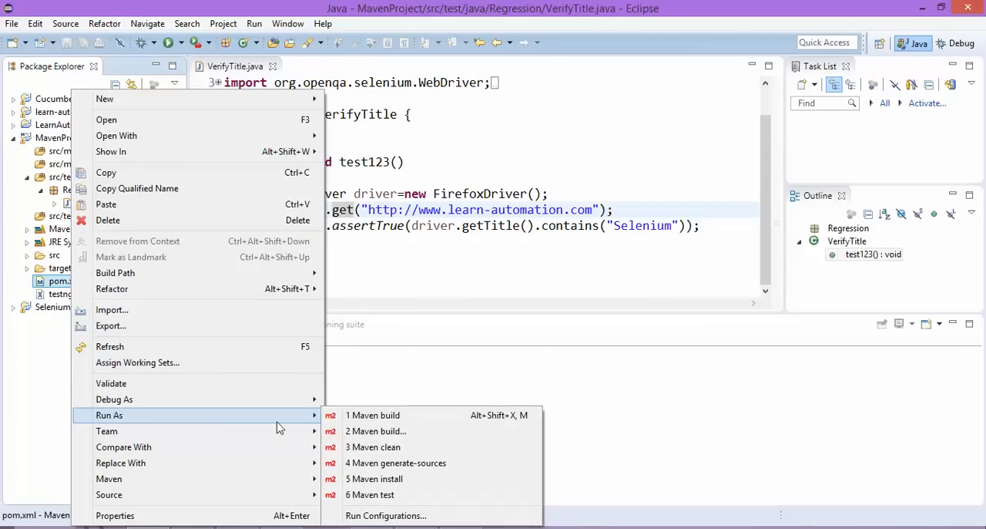
{"action": "left_click", "coordinate": [392, 496]}
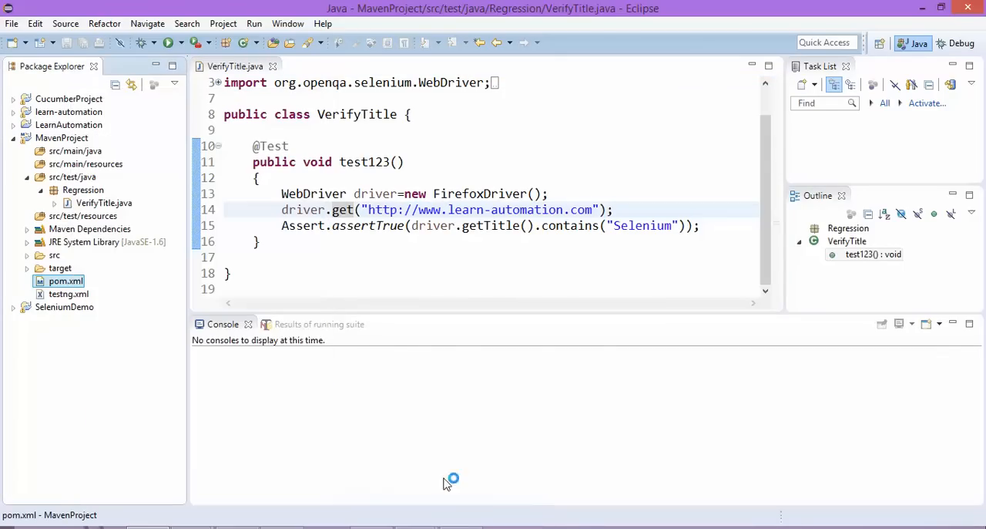
Open testng.xml to check its VerifyTitle class entry and follow the Maven test output in the console.
{"action": "double_click", "coordinate": [70, 294]}
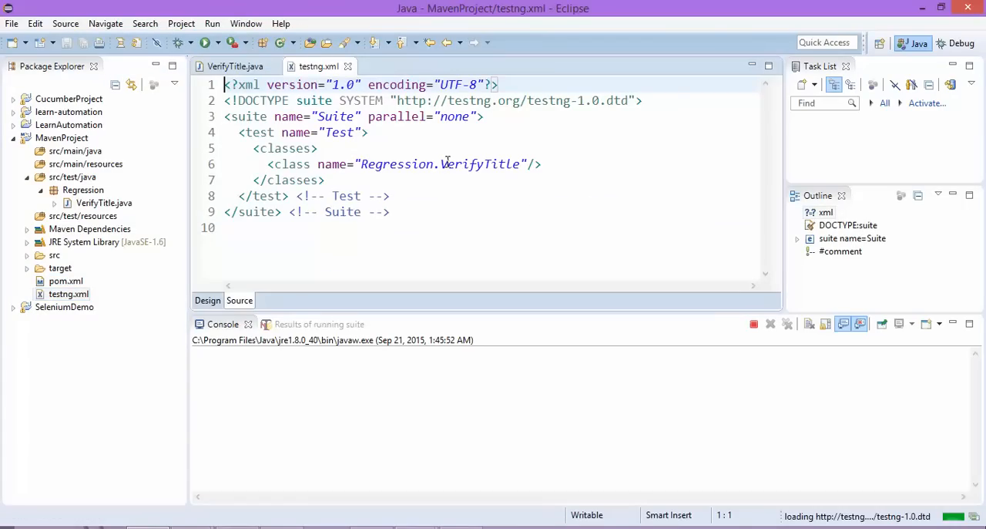
{"action": "double_click", "coordinate": [447, 164]}
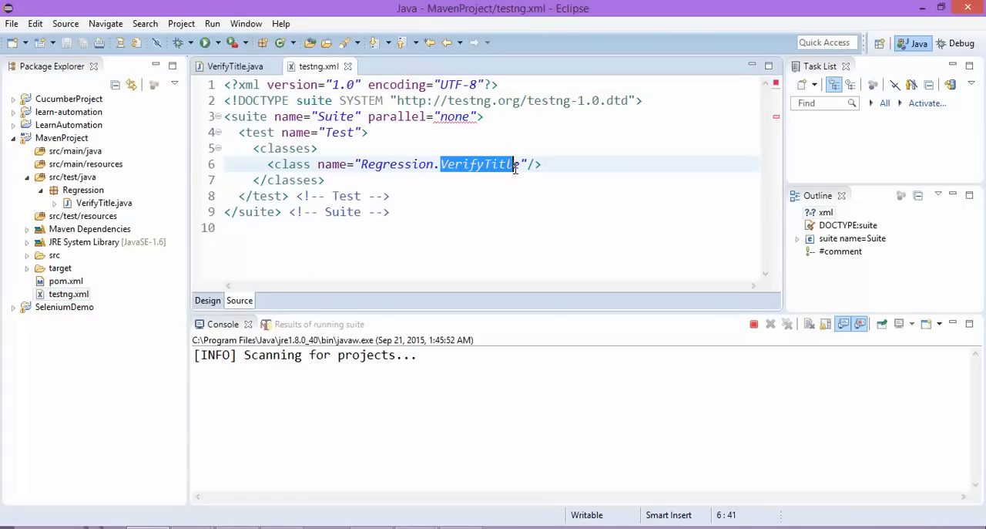
{"action": "left_click", "coordinate": [310, 355]}
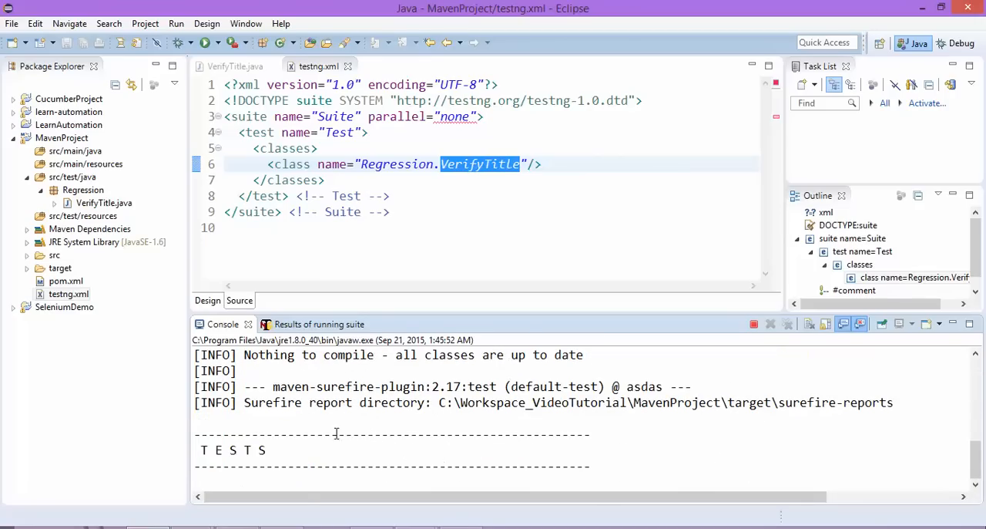
{"action": "triple_click", "coordinate": [219, 434]}
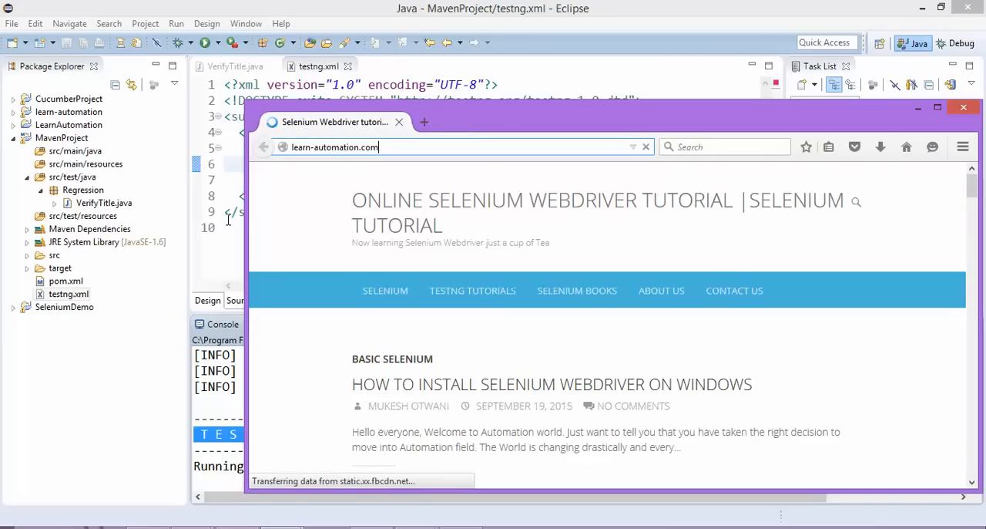
{"action": "left_click", "coordinate": [236, 434]}
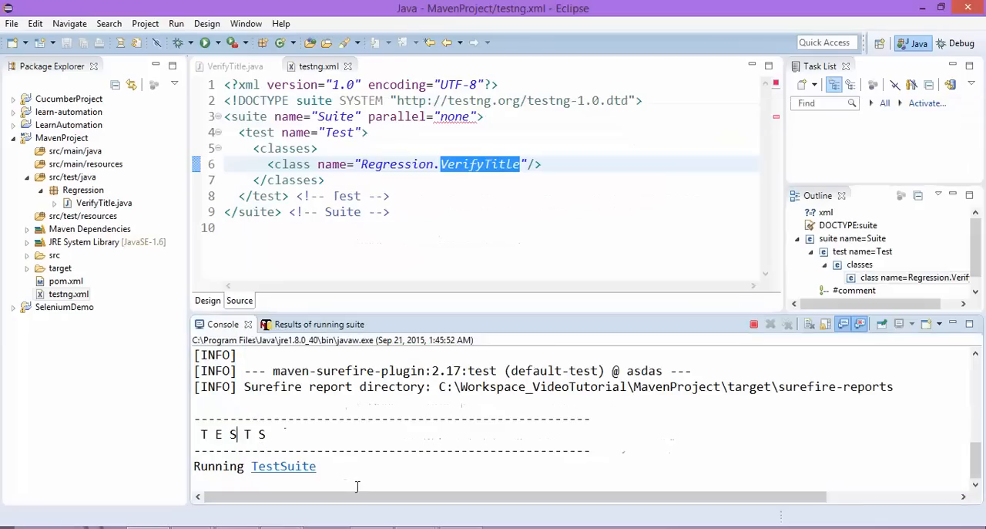
Review the running Jenkins server's log in the command window and bring up the Jenkins dashboard at localhost:8080 in Chrome.
{"action": "left_click", "coordinate": [388, 525]}
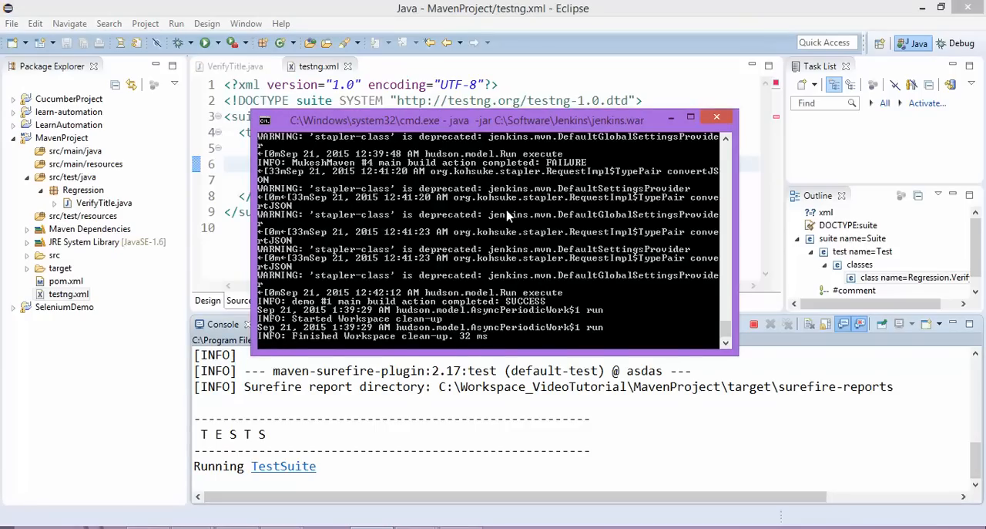
{"action": "scroll", "coordinate": [470, 230], "scroll_direction": "up", "scroll_amount": 10}
{"action": "scroll", "coordinate": [484, 217], "scroll_direction": "up", "scroll_amount": 10}
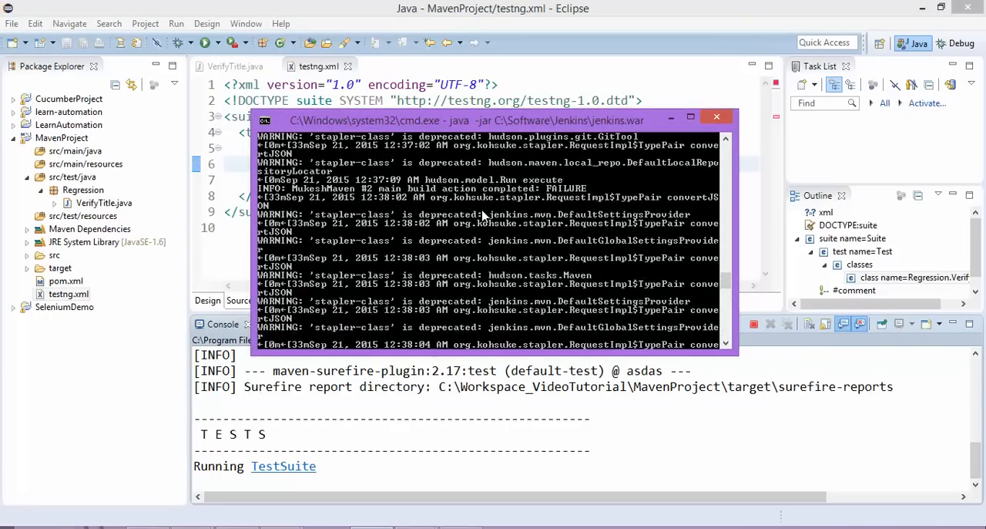
{"action": "scroll", "coordinate": [393, 218], "scroll_direction": "up", "scroll_amount": 3}
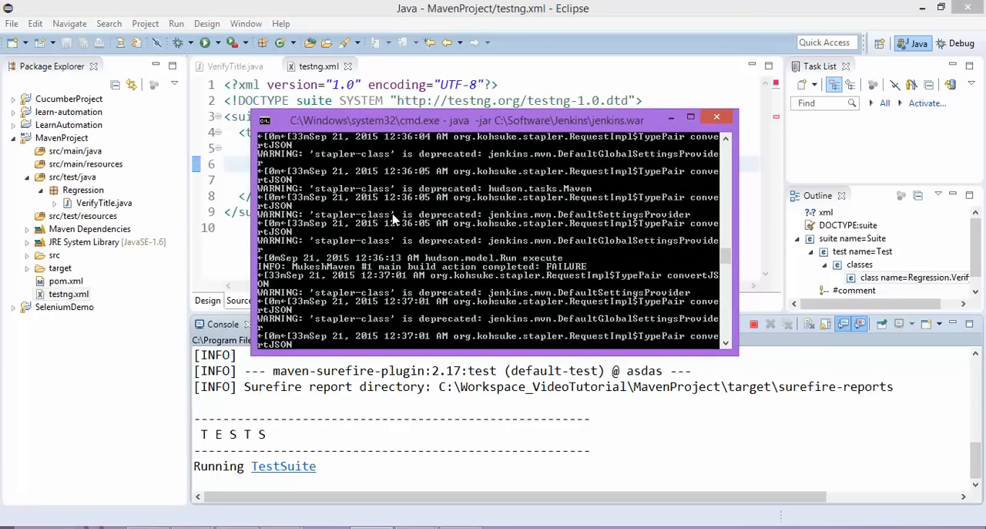
{"action": "scroll", "coordinate": [455, 222], "scroll_direction": "down", "scroll_amount": 15}
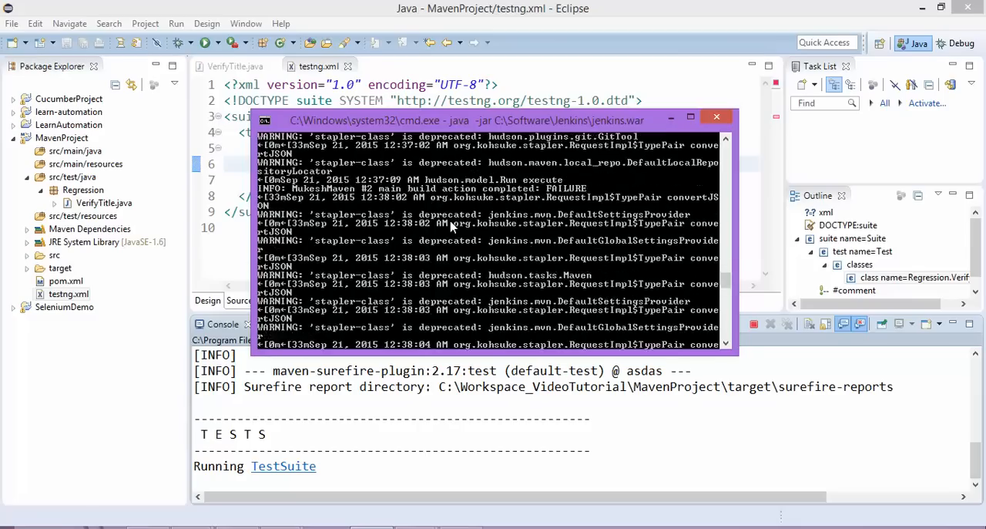
{"action": "scroll", "coordinate": [453, 228], "scroll_direction": "down", "scroll_amount": 2}
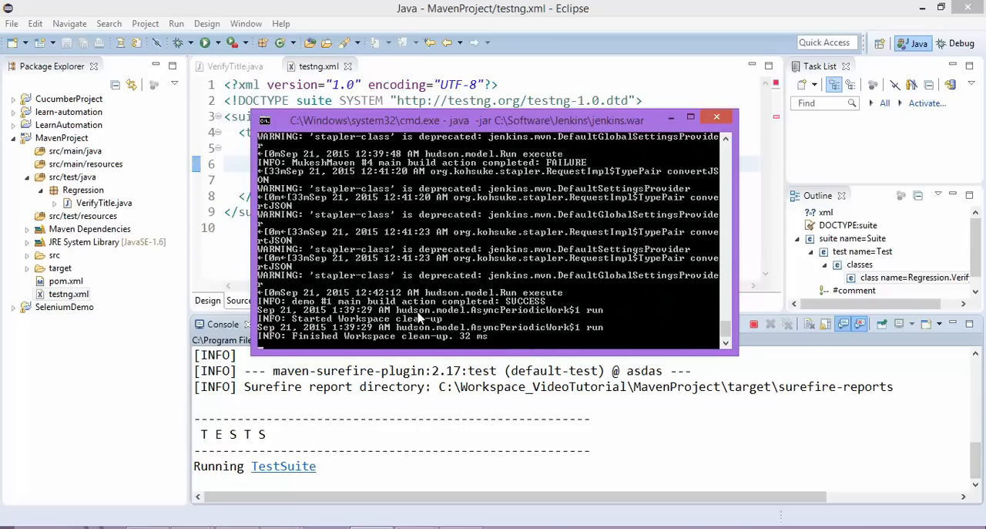
{"action": "mouse_move", "coordinate": [190, 526]}
{"action": "left_click", "coordinate": [236, 497]}
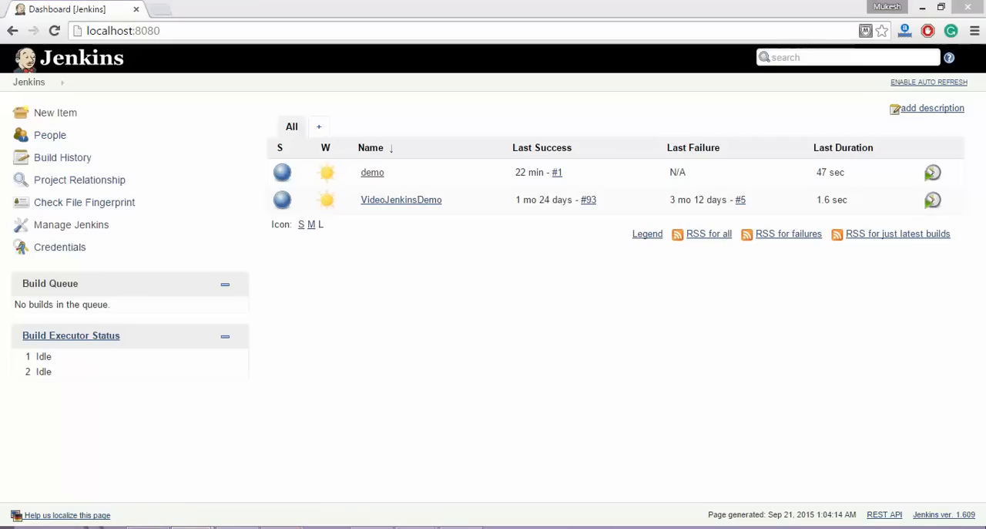
Return to Eclipse and check the test counts and build status in the finished Maven run's console output.
{"action": "left_click", "coordinate": [148, 526]}
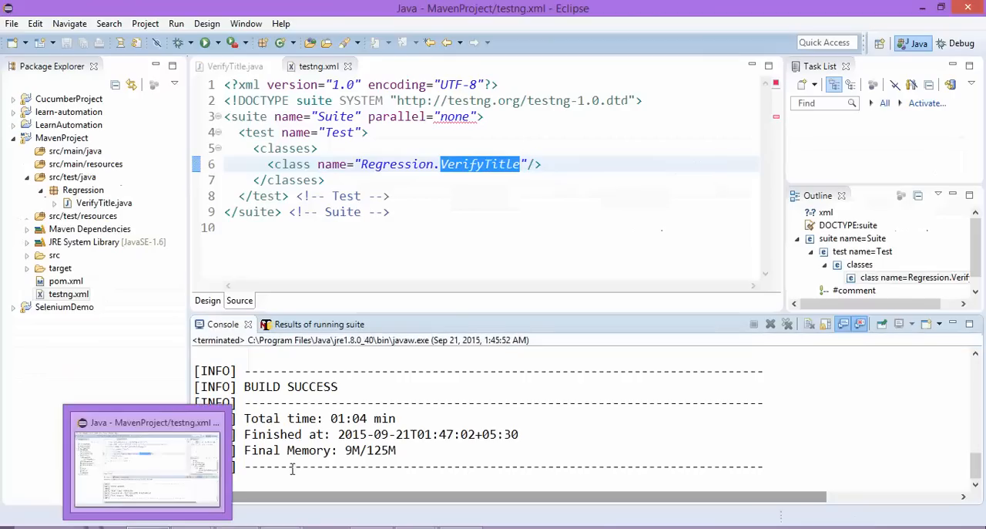
{"action": "scroll", "coordinate": [347, 440], "scroll_direction": "up", "scroll_amount": 1}
{"action": "left_click_drag", "start_coordinate": [280, 390], "coordinate": [270, 388]}
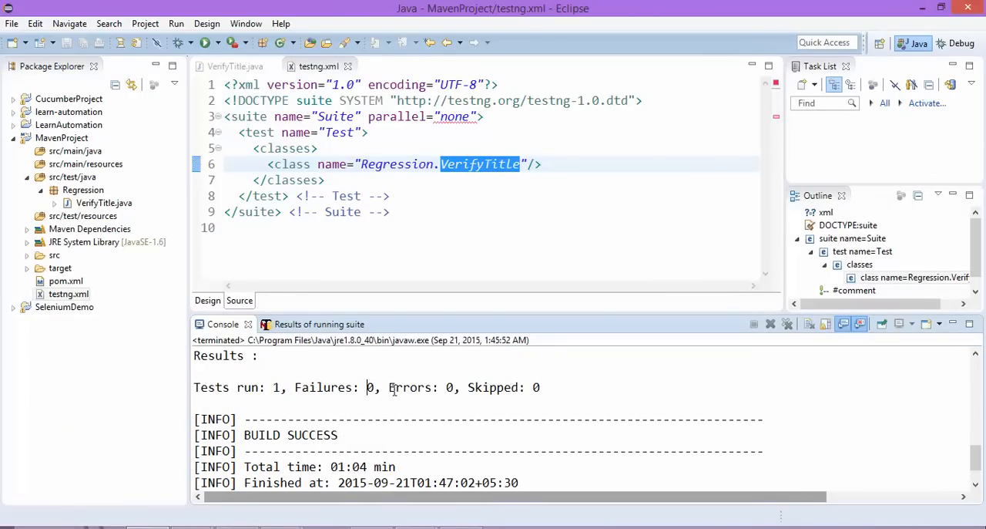
{"action": "scroll", "coordinate": [338, 452], "scroll_direction": "up", "scroll_amount": 1}
{"action": "left_click_drag", "start_coordinate": [350, 479], "coordinate": [289, 486]}
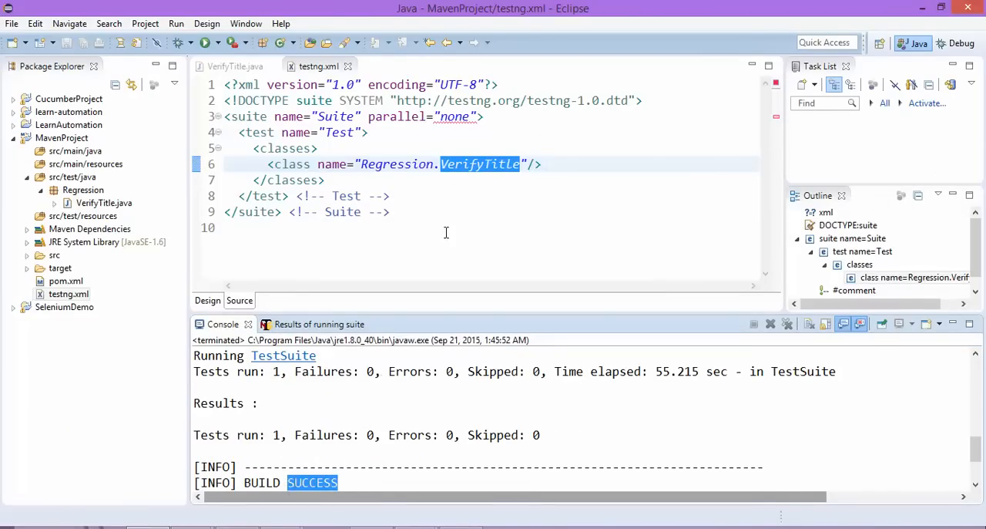
Check the title assertion in VerifyTitle.java and close both open editors, testng.xml and VerifyTitle.java.
{"action": "left_click", "coordinate": [250, 196]}
{"action": "left_click", "coordinate": [223, 66]}
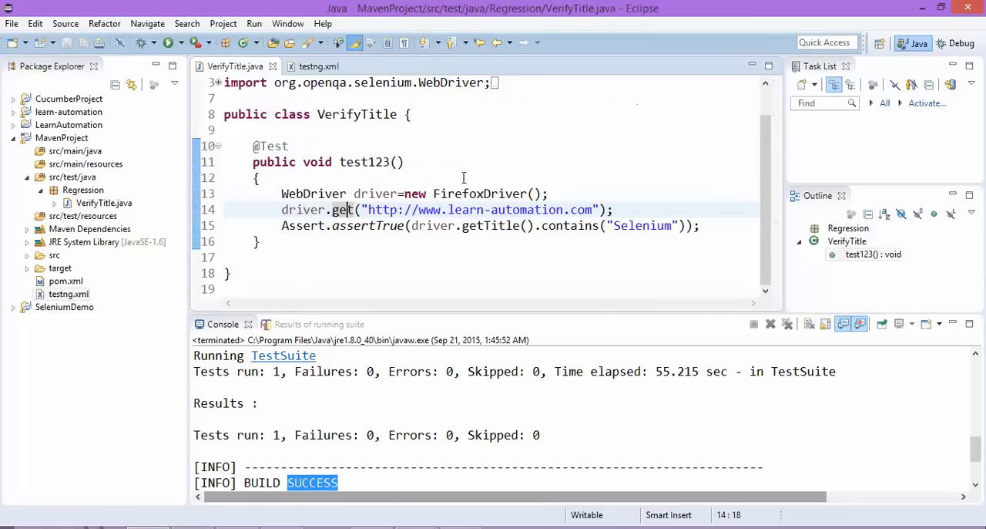
{"action": "double_click", "coordinate": [645, 225]}
{"action": "right_click", "coordinate": [261, 71]}
{"action": "left_click", "coordinate": [295, 94]}
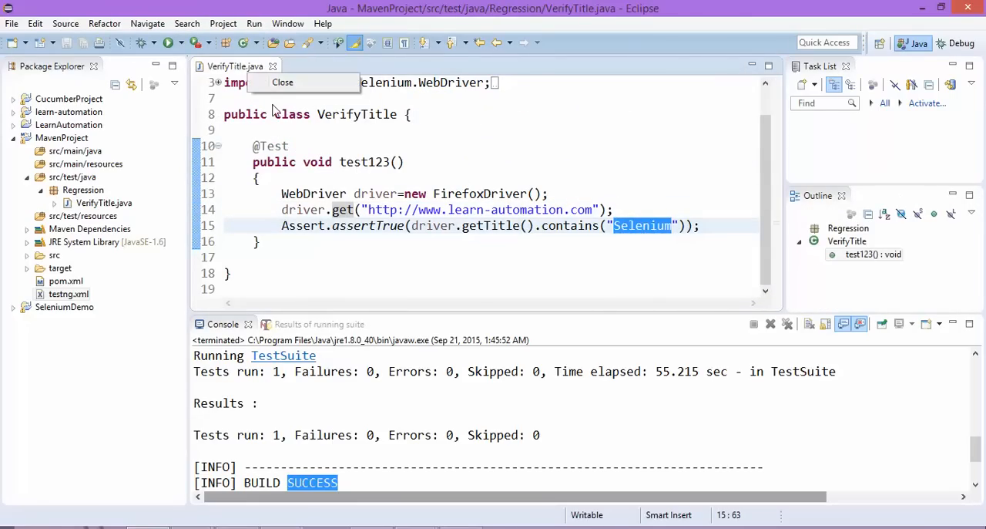
{"action": "left_click", "coordinate": [272, 66]}
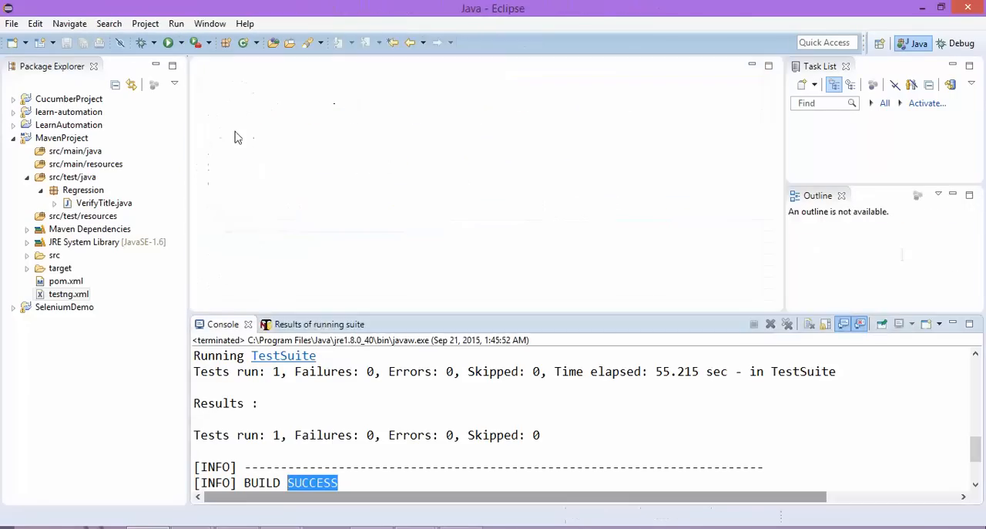
{"action": "left_click", "coordinate": [87, 205]}
{"action": "left_click", "coordinate": [322, 399]}
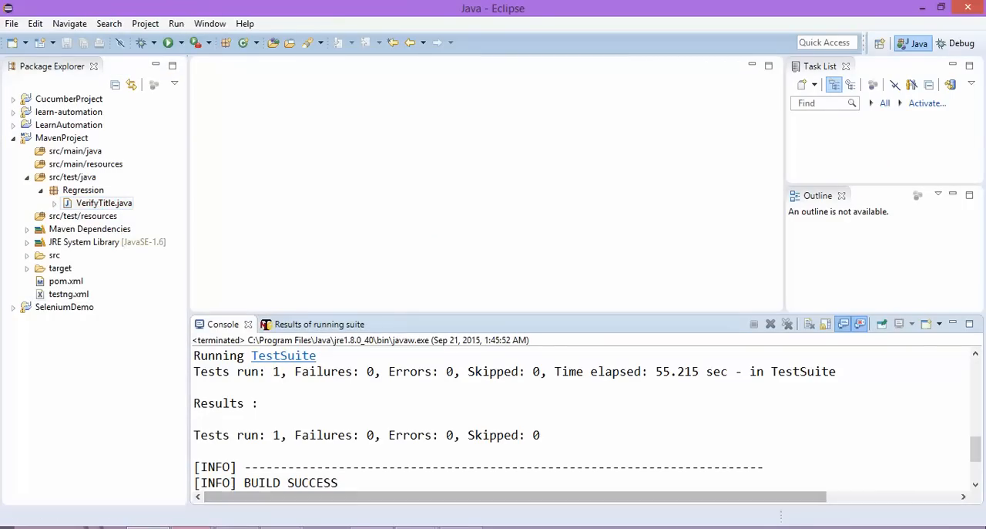
Switch to the Jenkins dashboard in Chrome and open the Configure System page under Manage Jenkins.
{"action": "mouse_move", "coordinate": [235, 524]}
{"action": "left_click", "coordinate": [280, 493]}
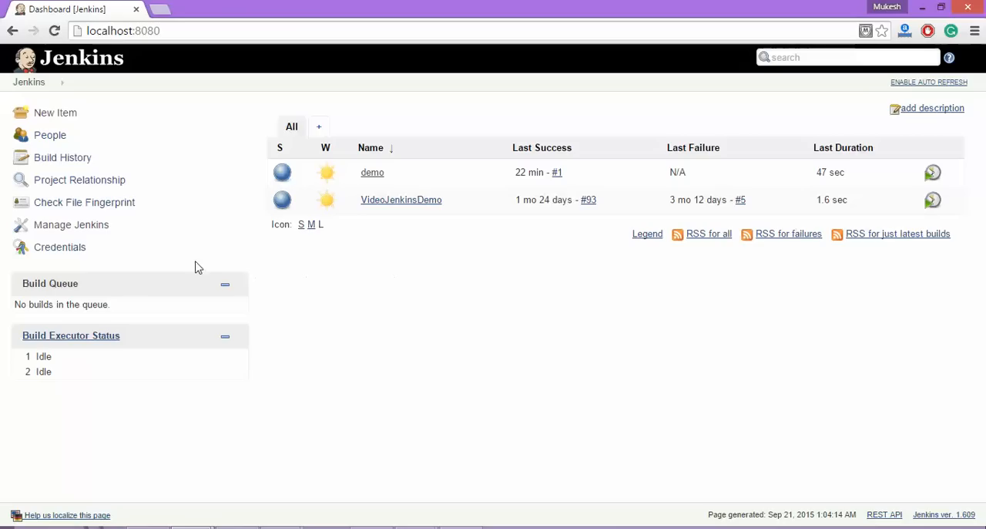
{"action": "left_click", "coordinate": [75, 231]}
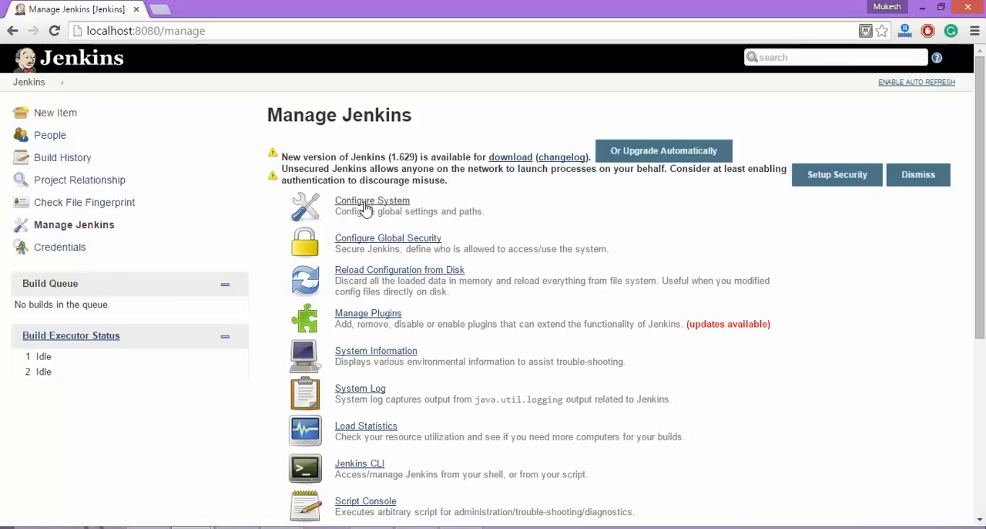
{"action": "left_click", "coordinate": [366, 204]}
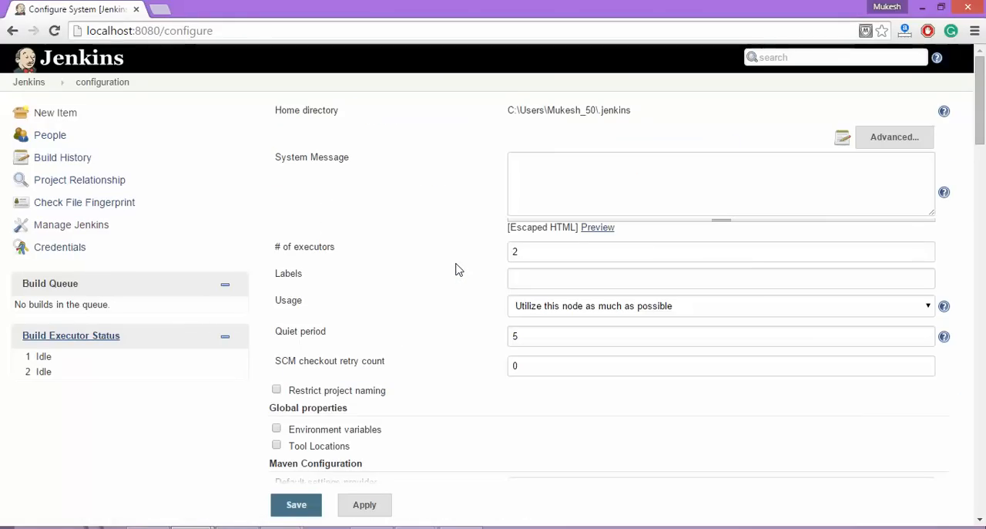
Expand the JDK installations and check the JDK's name and JAVA_HOME path.
{"action": "scroll", "coordinate": [456, 269], "scroll_direction": "down", "scroll_amount": 4}
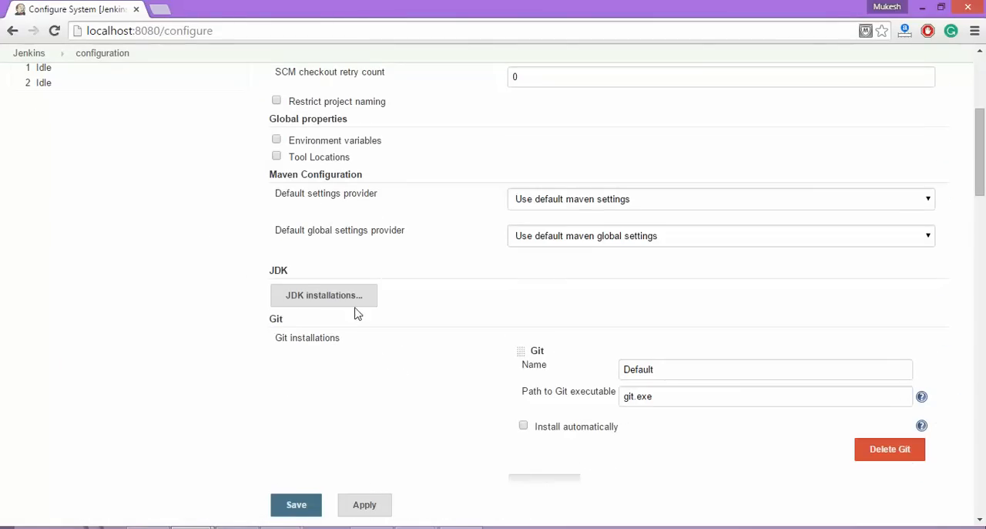
{"action": "left_click", "coordinate": [334, 302]}
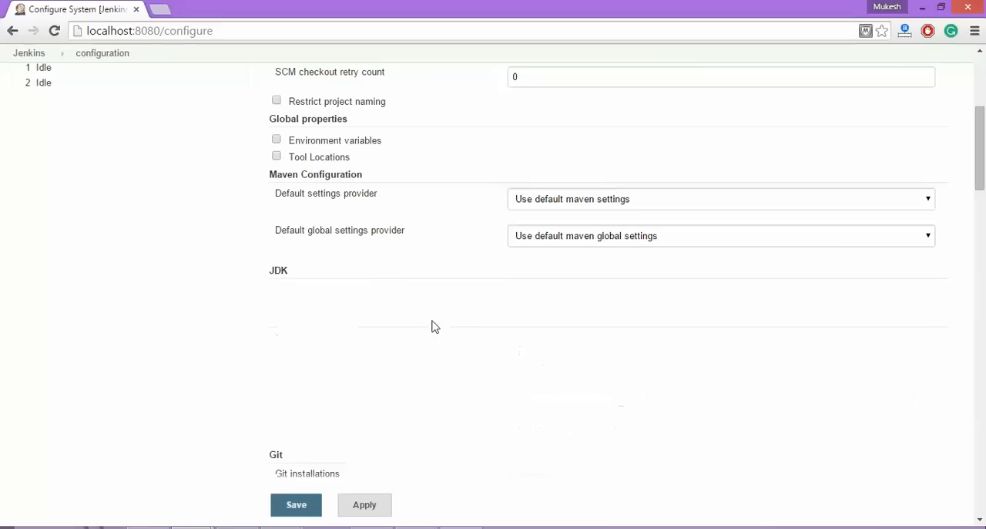
{"action": "left_click_drag", "start_coordinate": [693, 312], "coordinate": [561, 318]}
{"action": "left_click_drag", "start_coordinate": [785, 341], "coordinate": [422, 353]}
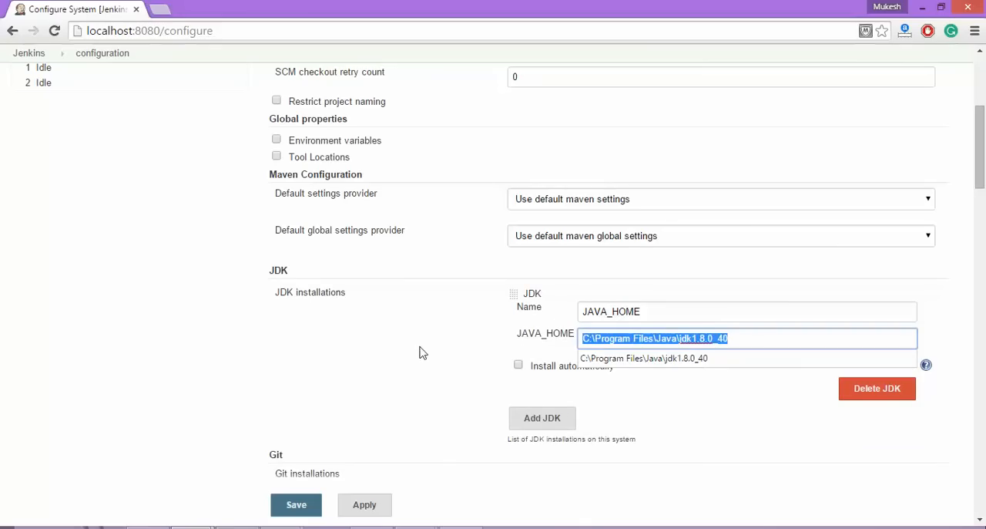
{"action": "left_click", "coordinate": [393, 369]}
Expand the Maven installations in the system configuration to show the existing Maven entry.
{"action": "scroll", "coordinate": [388, 366], "scroll_direction": "down", "scroll_amount": 2}
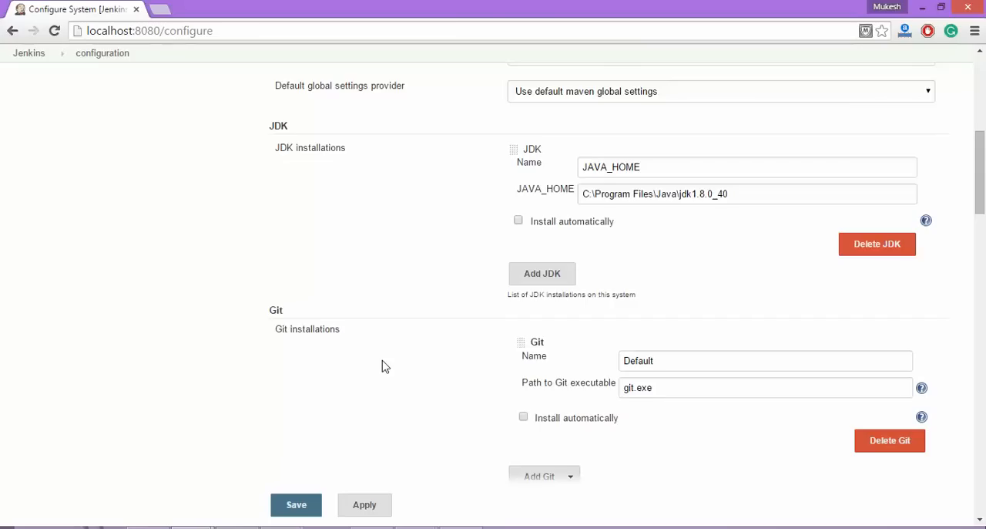
{"action": "scroll", "coordinate": [382, 367], "scroll_direction": "down", "scroll_amount": 4}
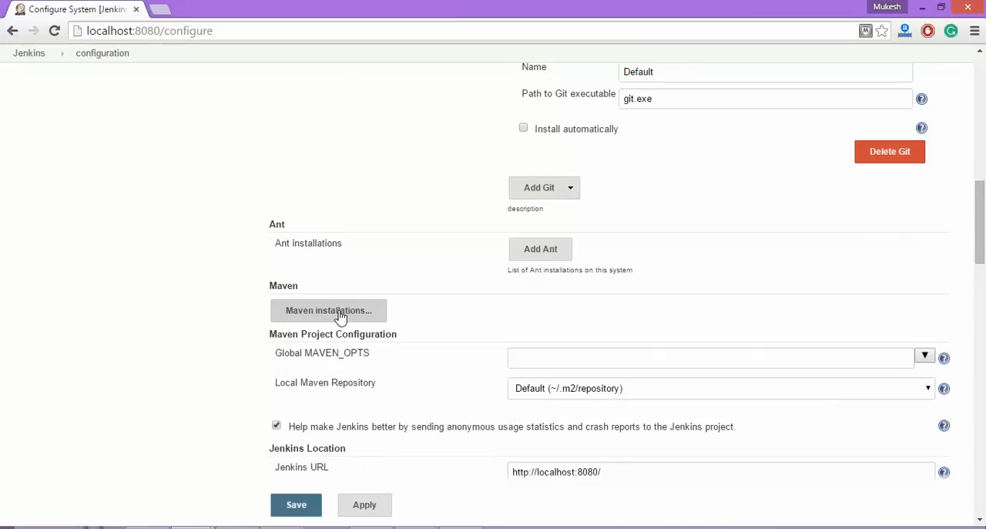
{"action": "left_click", "coordinate": [340, 315]}
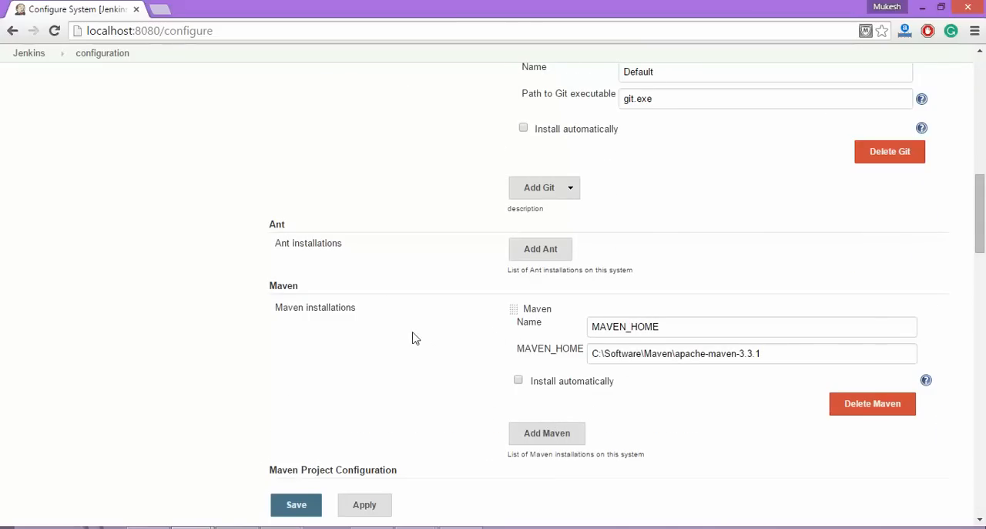
Add a blank second Maven installation and compare it with the existing entry's name and MAVEN_HOME path.
{"action": "left_click", "coordinate": [544, 440]}
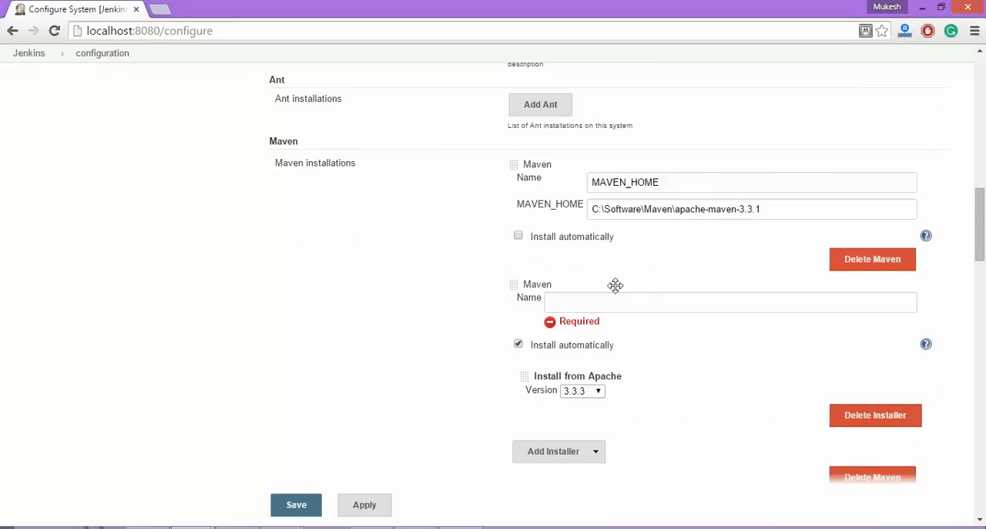
{"action": "left_click_drag", "start_coordinate": [680, 179], "coordinate": [563, 179]}
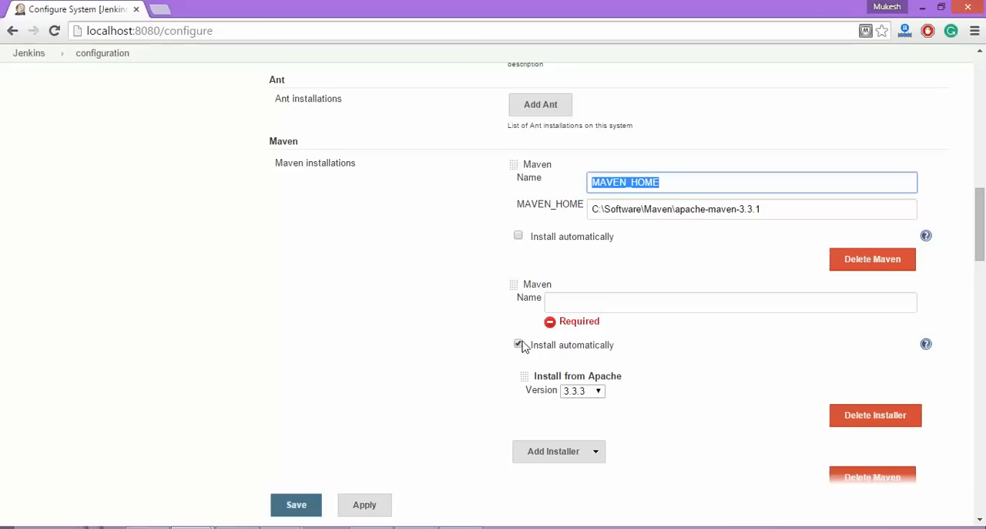
{"action": "left_click_drag", "start_coordinate": [788, 214], "coordinate": [552, 208]}
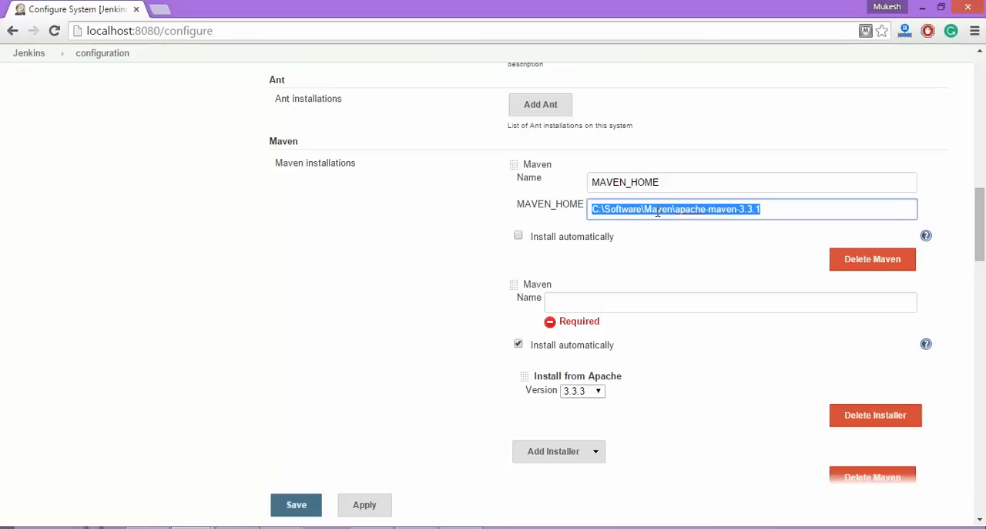
{"action": "left_click", "coordinate": [657, 213]}
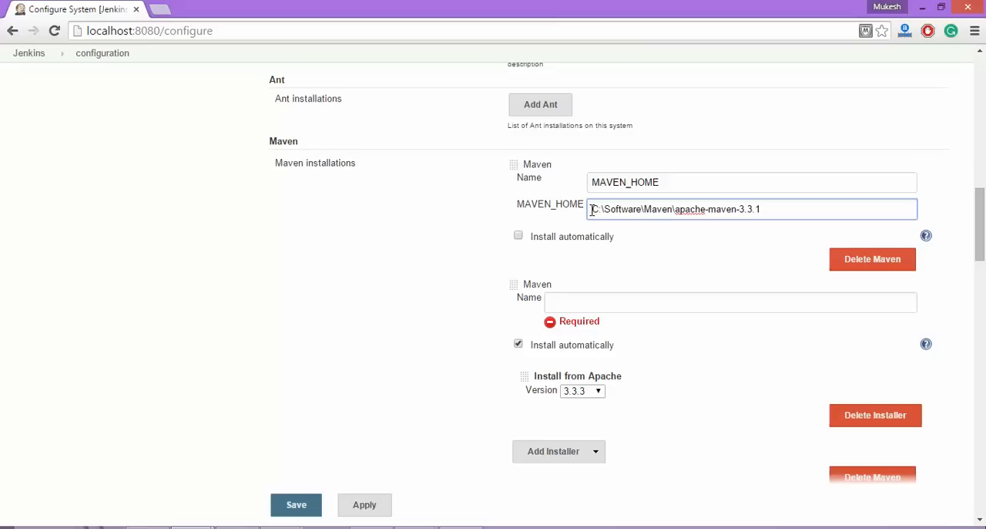
Open the MAVEN_HOME folder C:\Software\Maven\apache-maven-3.3.1 in File Explorer, then return to the Maven entry in Jenkins.
{"action": "left_click_drag", "start_coordinate": [592, 211], "coordinate": [797, 219]}
{"action": "key", "text": "ctrl+c"}
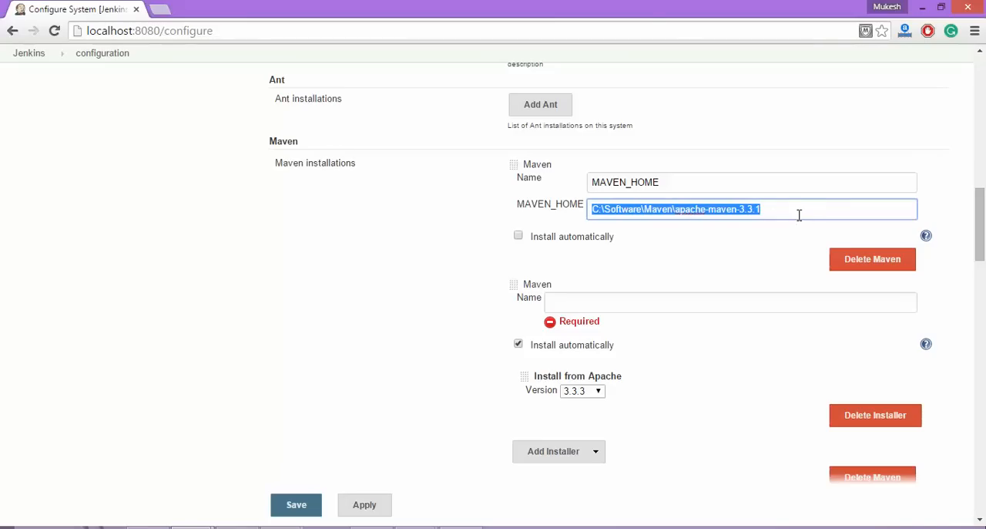
{"action": "key", "text": "super+r"}
{"action": "key", "text": "ctrl+v"}
{"action": "key", "text": "Return"}
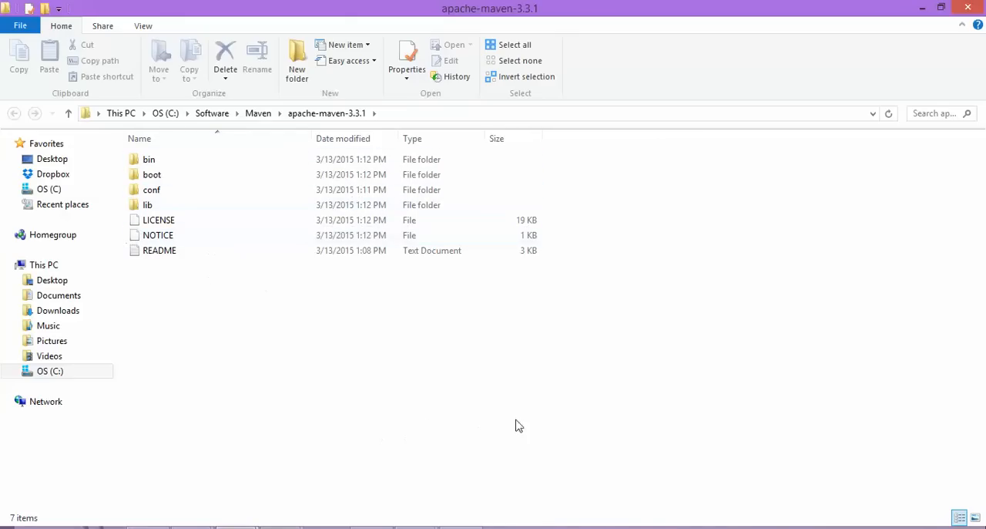
{"action": "key", "text": "alt+Tab"}
{"action": "double_click", "coordinate": [660, 181]}
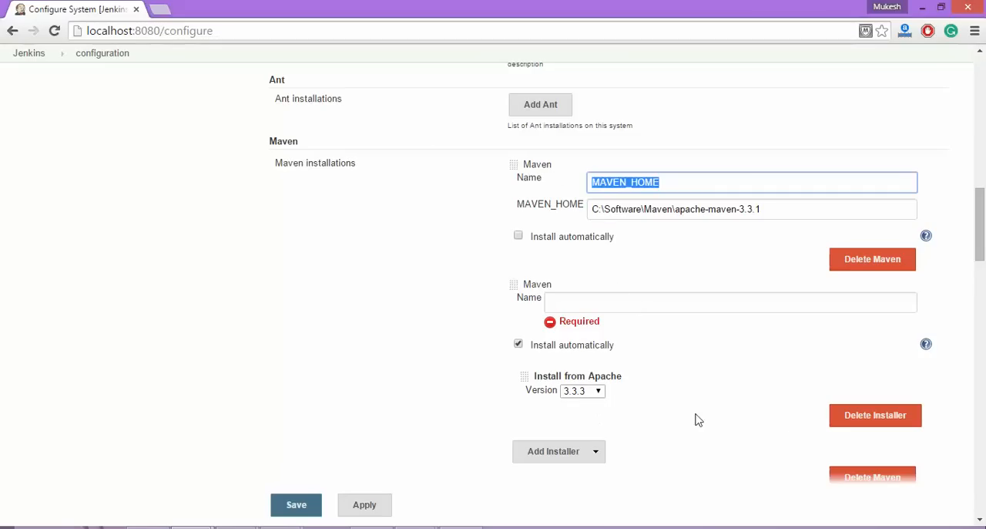
Delete the blank second Maven installation together with its installer and save the system configuration.
{"action": "left_click", "coordinate": [840, 418]}
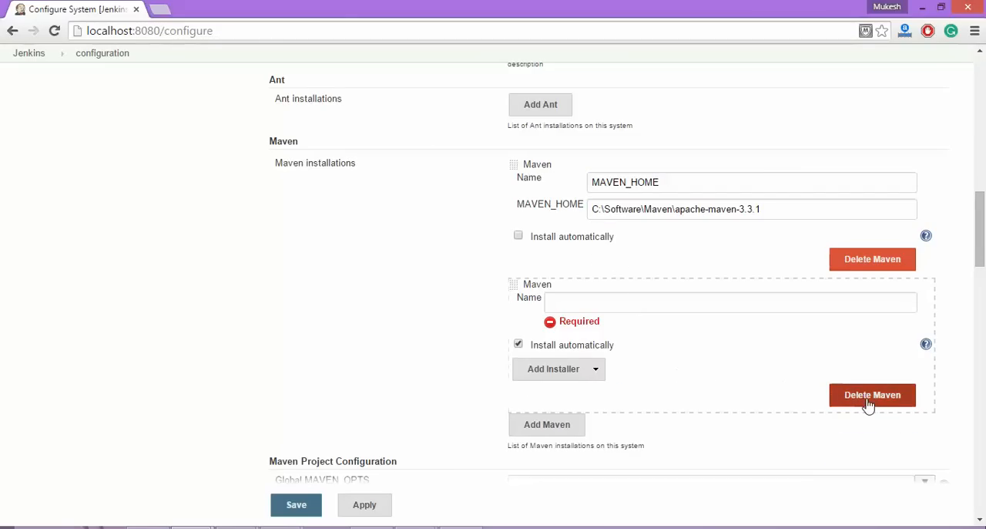
{"action": "left_click", "coordinate": [869, 397]}
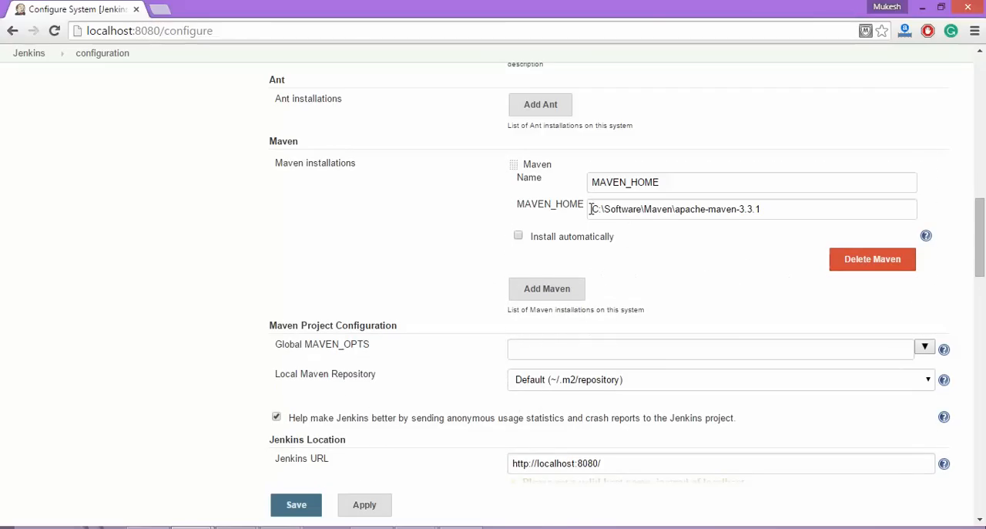
{"action": "left_click_drag", "start_coordinate": [678, 175], "coordinate": [518, 165]}
{"action": "scroll", "coordinate": [382, 350], "scroll_direction": "down", "scroll_amount": 2}
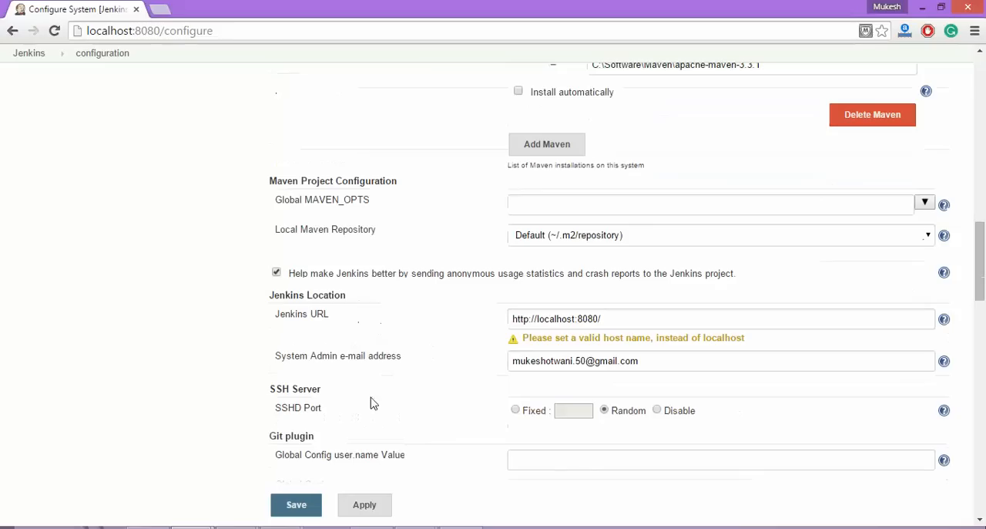
{"action": "left_click", "coordinate": [296, 508]}
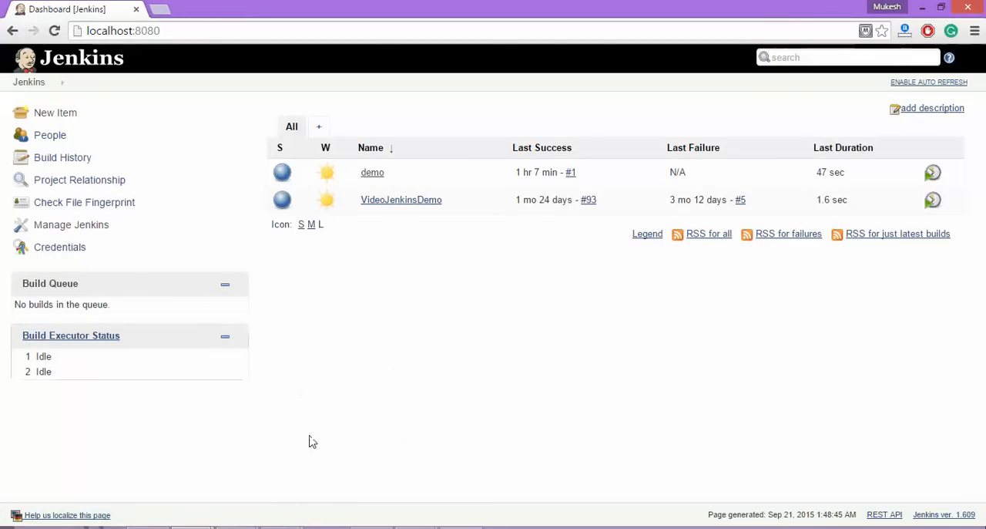
Start a new Jenkins item, choose Maven project as its type, and read the description mentioning POM files.
{"action": "left_click", "coordinate": [69, 121]}
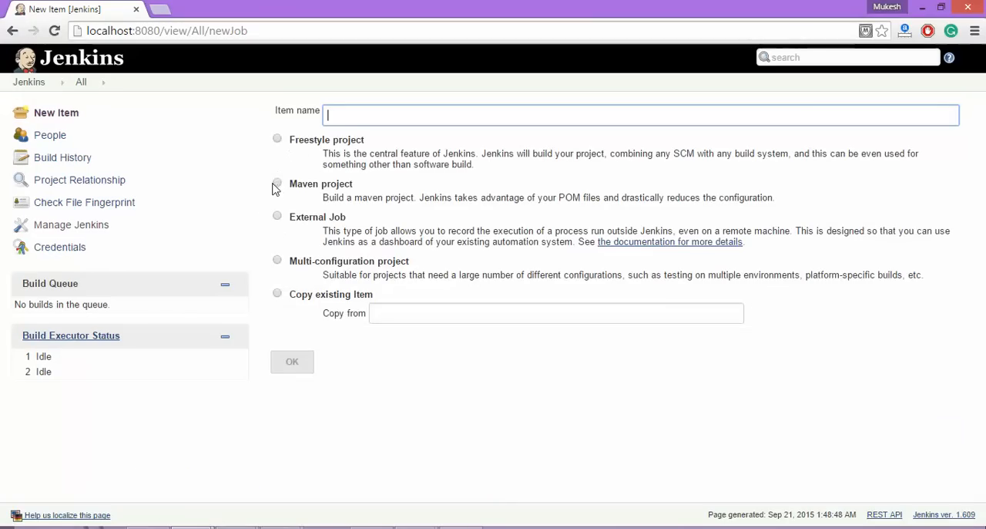
{"action": "left_click", "coordinate": [278, 185]}
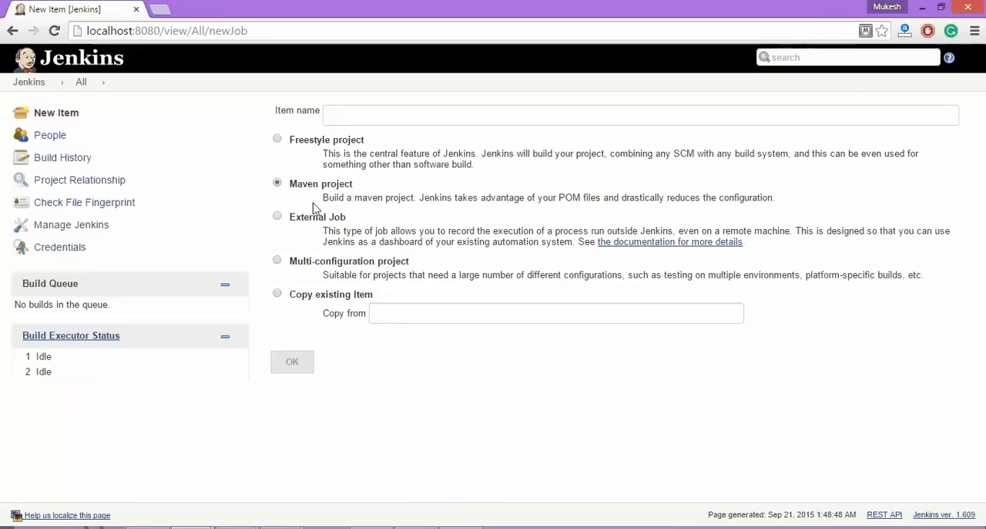
{"action": "triple_click", "coordinate": [360, 198]}
{"action": "left_click", "coordinate": [462, 198]}
{"action": "left_click_drag", "start_coordinate": [540, 198], "coordinate": [601, 198]}
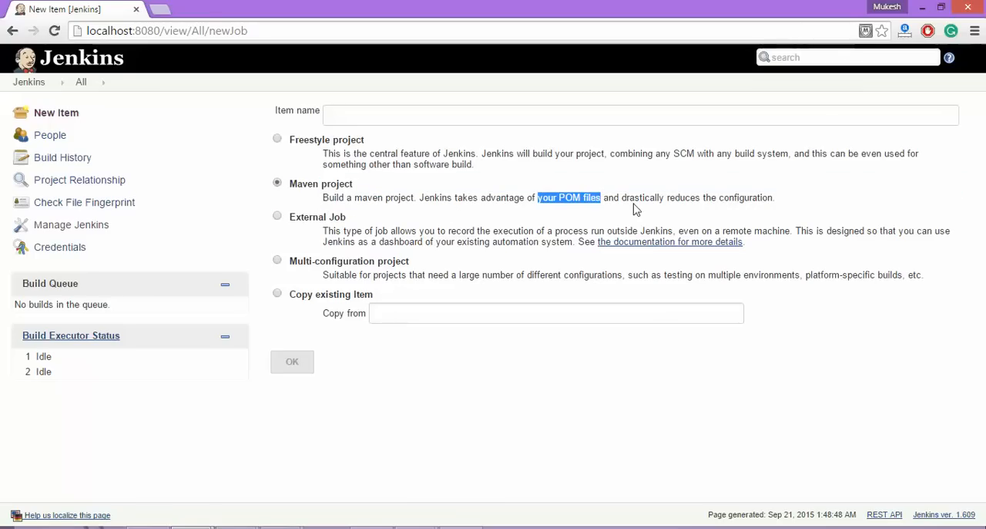
{"action": "left_click", "coordinate": [480, 198]}
Name the new Maven project item VideoTutorial and create it.
{"action": "left_click", "coordinate": [365, 119]}
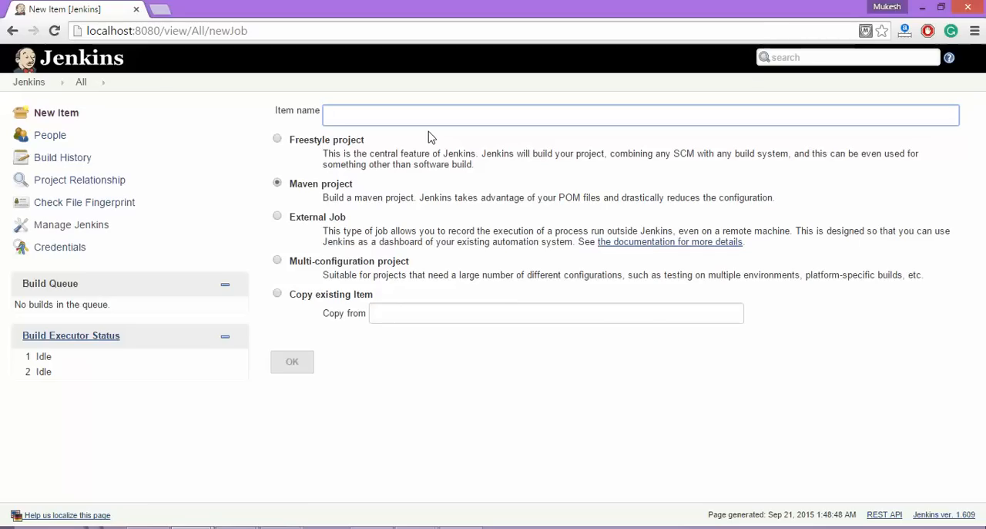
{"action": "type", "text": "VideoTutora"}
{"action": "left_click", "coordinate": [307, 363]}
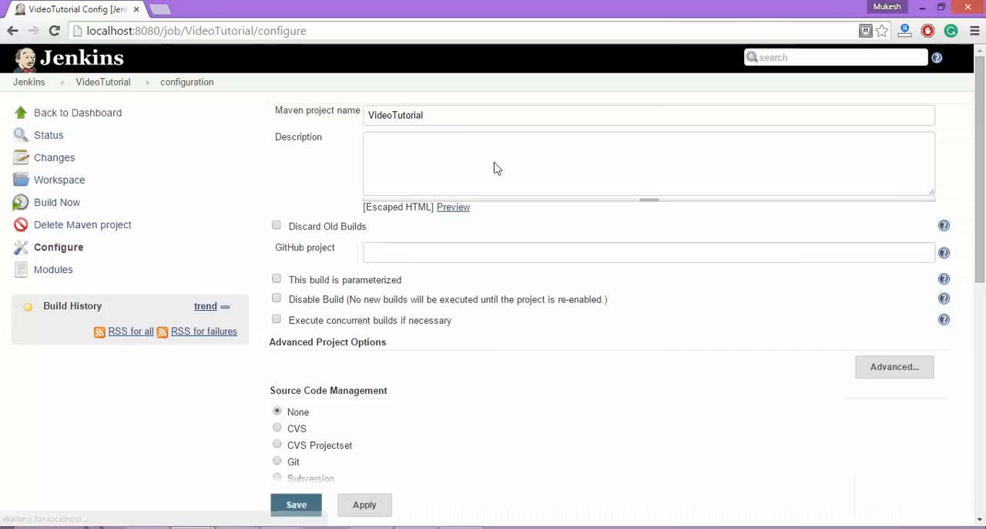
Copy the Maven project name into the job's description so it reads VideoTutorial.
{"action": "left_click_drag", "start_coordinate": [467, 115], "coordinate": [245, 107]}
{"action": "key", "text": "ctrl+c"}
{"action": "left_click", "coordinate": [463, 166]}
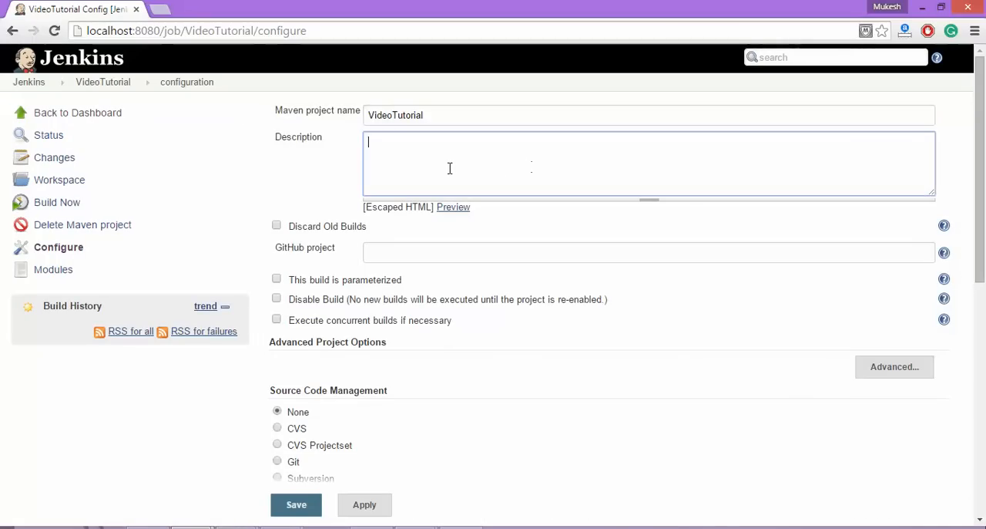
{"action": "key", "text": "ctrl+v"}
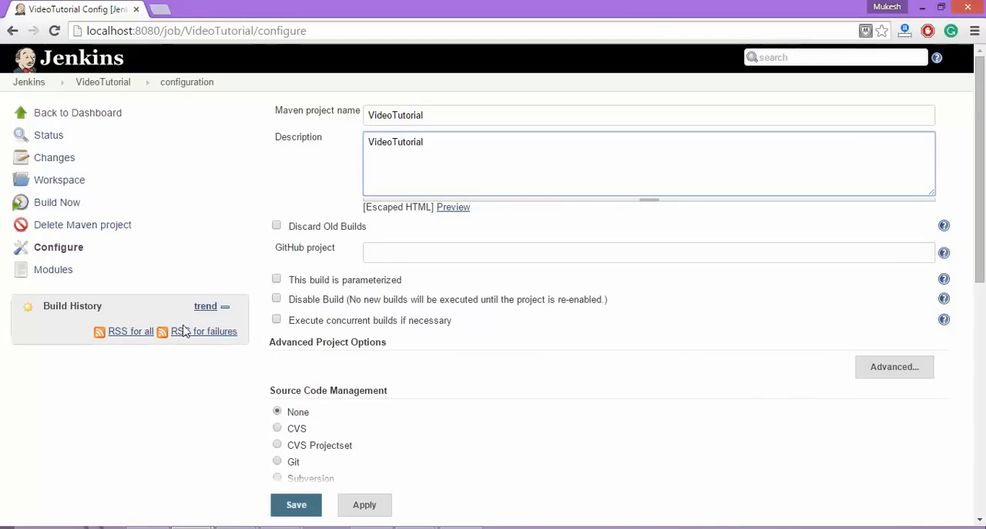
Examine the job's source code management, build trigger and Root POM settings.
{"action": "scroll", "coordinate": [325, 350], "scroll_direction": "down", "scroll_amount": 1}
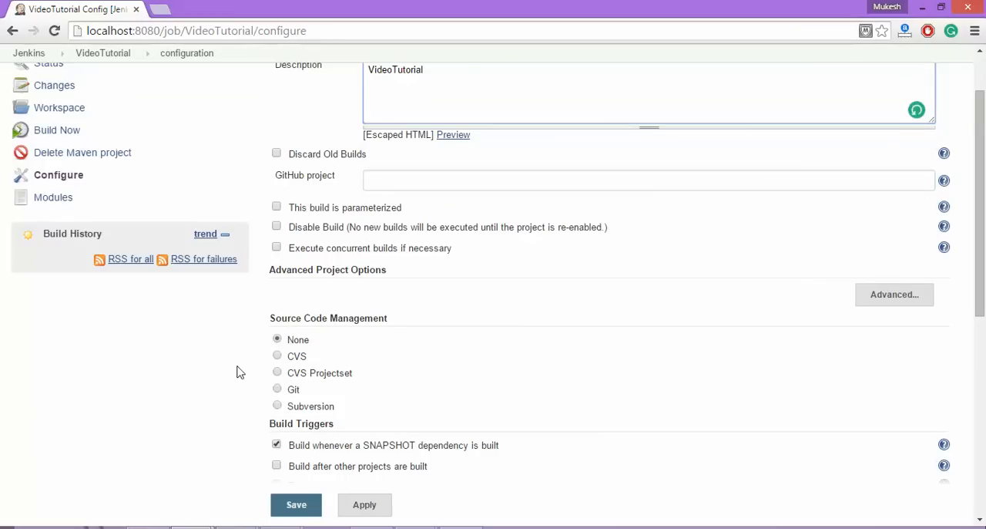
{"action": "scroll", "coordinate": [238, 370], "scroll_direction": "down", "scroll_amount": 2}
{"action": "scroll", "coordinate": [255, 365], "scroll_direction": "down", "scroll_amount": 1}
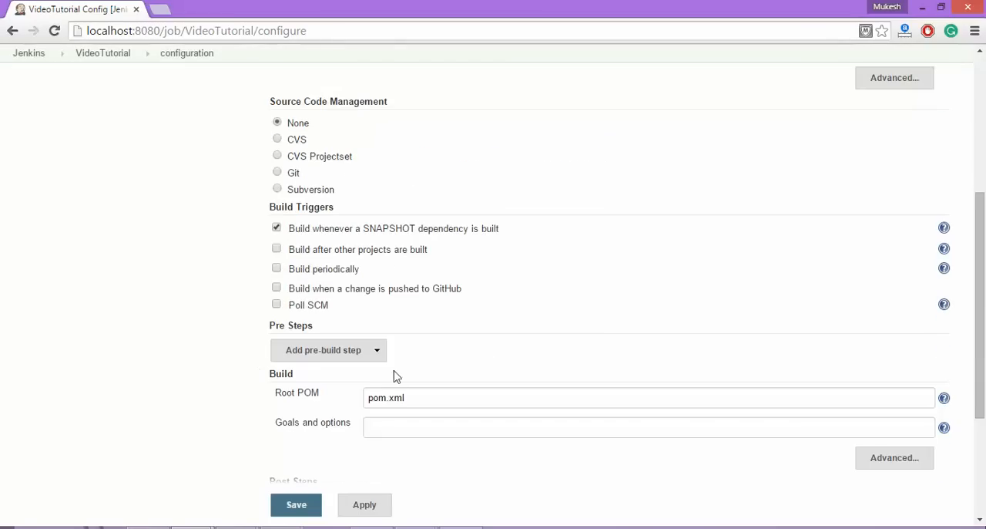
{"action": "triple_click", "coordinate": [303, 392]}
{"action": "left_click", "coordinate": [219, 394]}
{"action": "scroll", "coordinate": [206, 386], "scroll_direction": "down", "scroll_amount": 1}
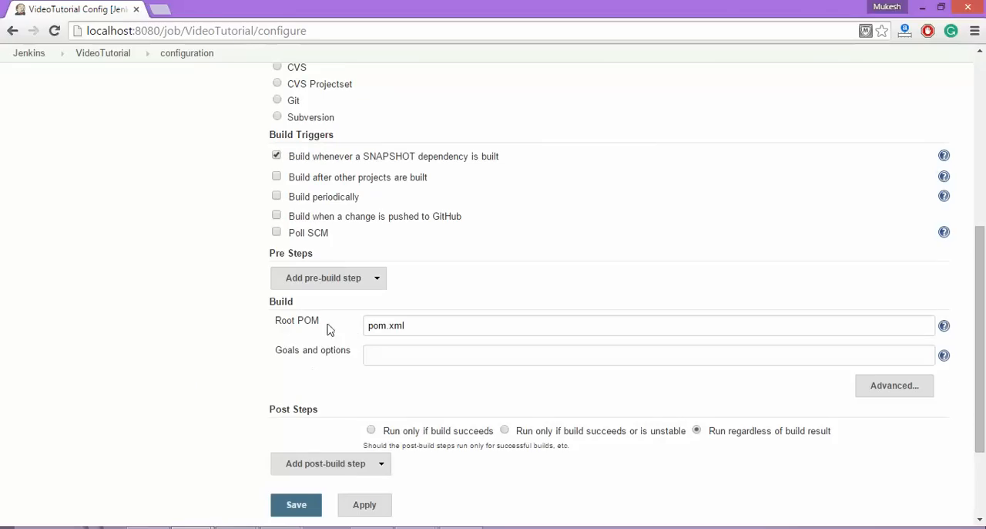
{"action": "triple_click", "coordinate": [293, 319]}
{"action": "left_click", "coordinate": [249, 343]}
Switch to Eclipse, open the properties of MavenProject and copy its location path.
{"action": "left_click", "coordinate": [148, 527]}
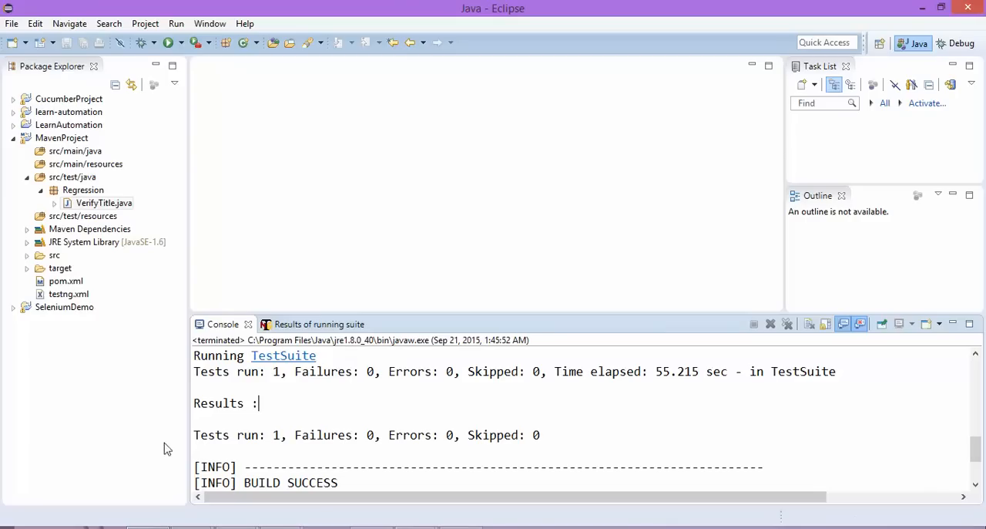
{"action": "left_click", "coordinate": [68, 281]}
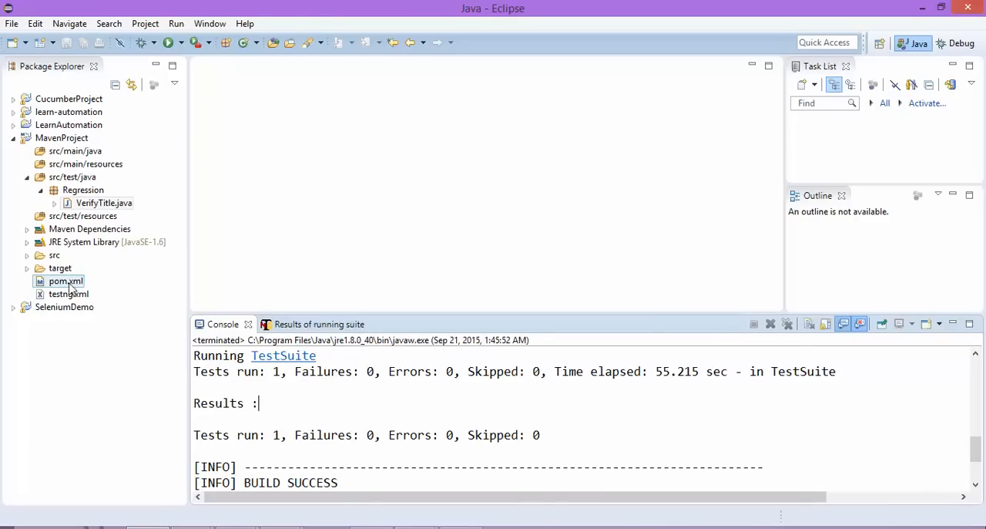
{"action": "left_click", "coordinate": [73, 139]}
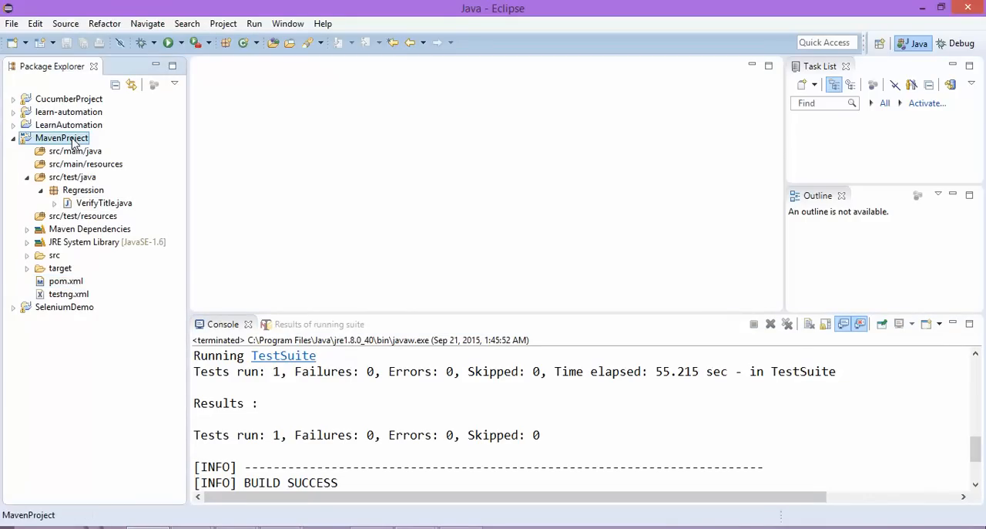
{"action": "right_click", "coordinate": [74, 143]}
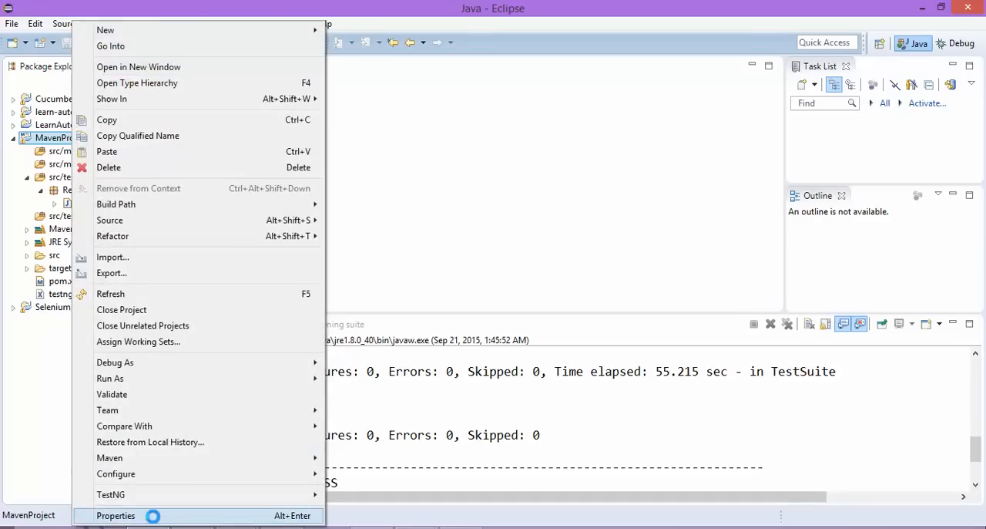
{"action": "left_click", "coordinate": [154, 518]}
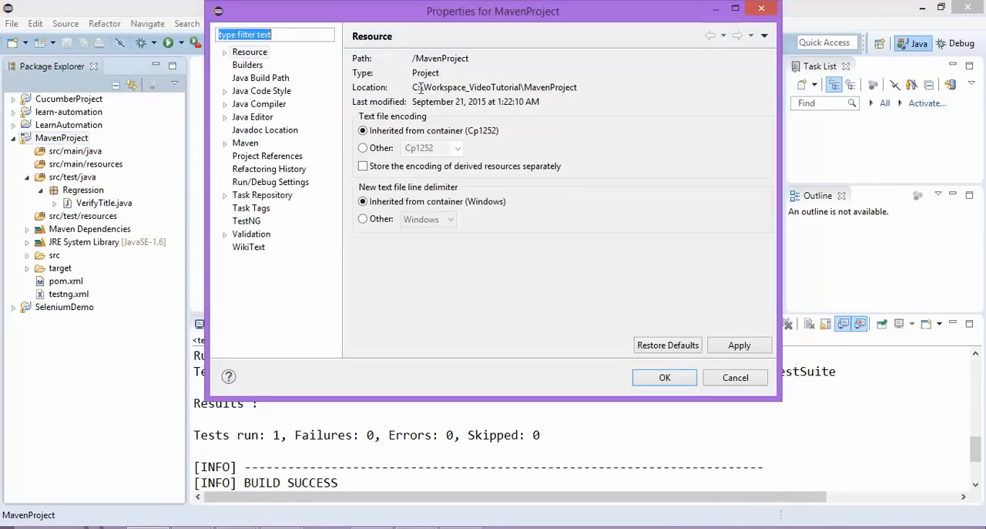
{"action": "left_click_drag", "start_coordinate": [414, 87], "coordinate": [591, 84]}
{"action": "key", "text": "ctrl+c"}
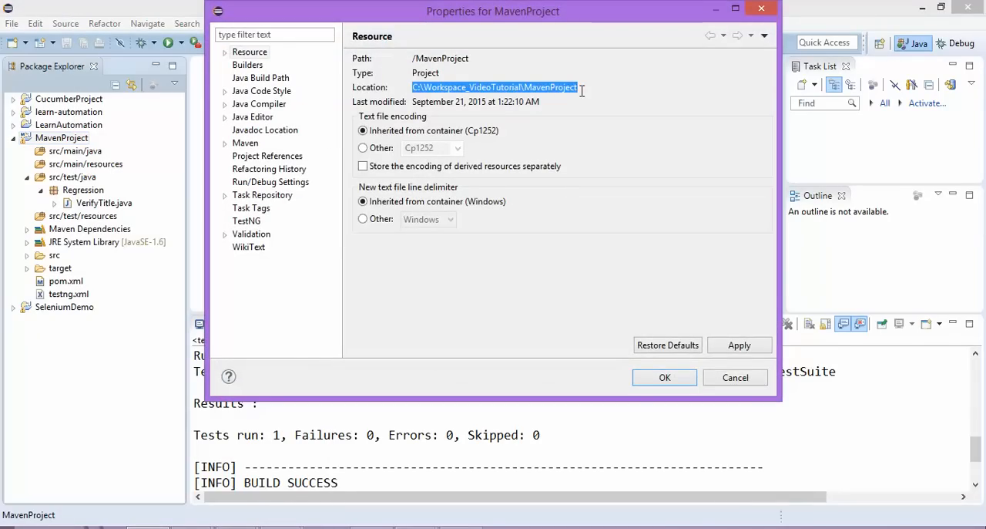
{"action": "left_click", "coordinate": [445, 87]}
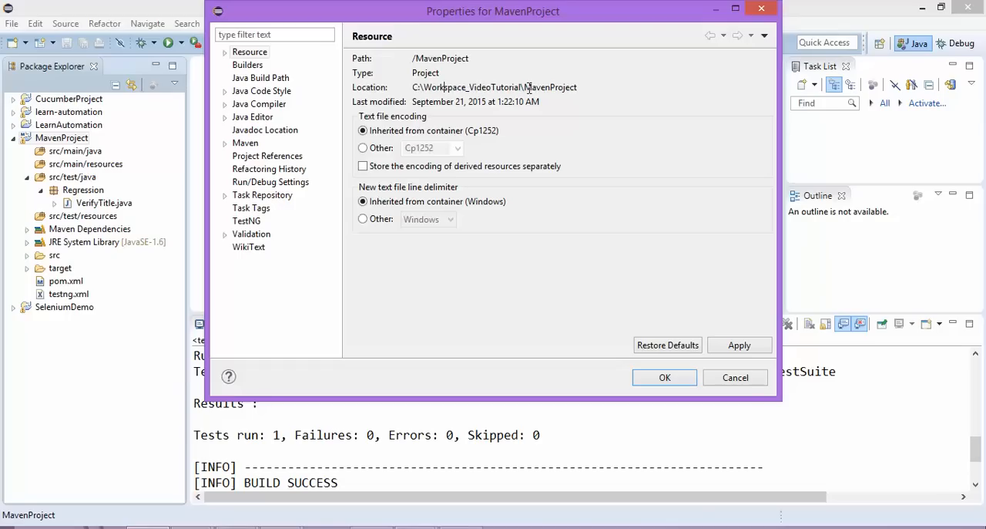
Open the project folder C:\Workspace_VideoTutorial\MavenProject in File Explorer and select its full path for copying.
{"action": "key", "text": "super+r"}
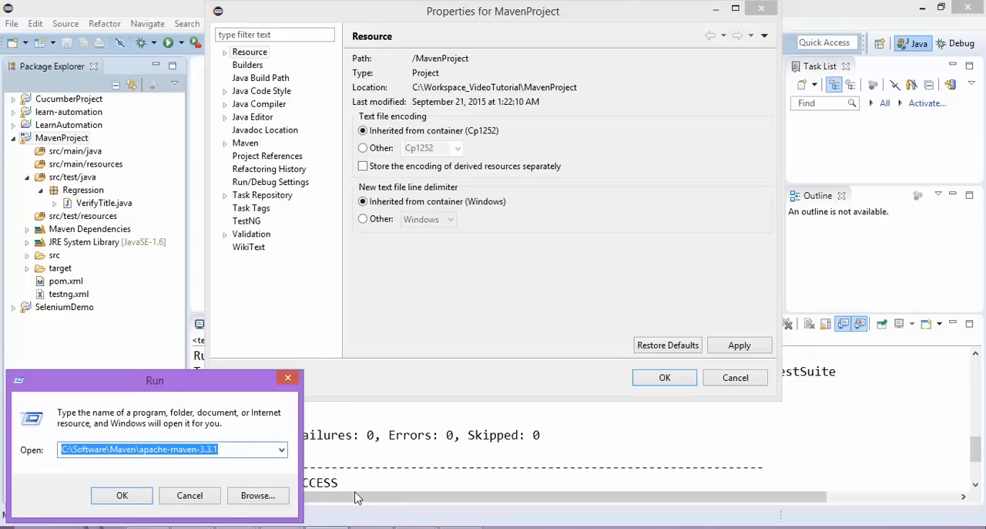
{"action": "key", "text": "ctrl+v"}
{"action": "key", "text": "Return"}
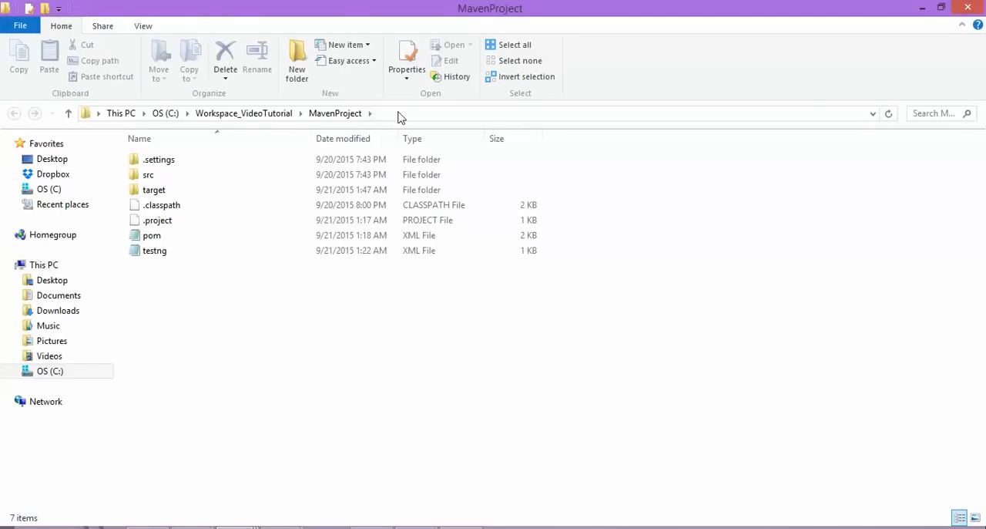
{"action": "left_click", "coordinate": [401, 114]}
{"action": "key", "text": "ctrl+c"}
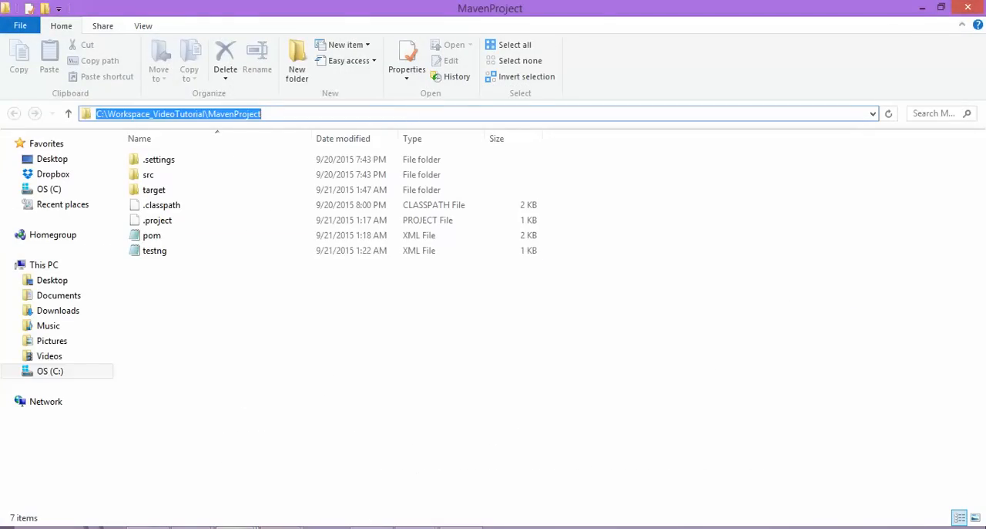
Switch back to the Jenkins job and set its Root POM to C:\Workspace_VideoTutorial\MavenProject\pom.xml.
{"action": "left_click", "coordinate": [194, 527]}
{"action": "left_click", "coordinate": [270, 467]}
{"action": "left_click", "coordinate": [473, 323]}
{"action": "key", "text": "ctrl+a"}
{"action": "key", "text": "ctrl+v"}
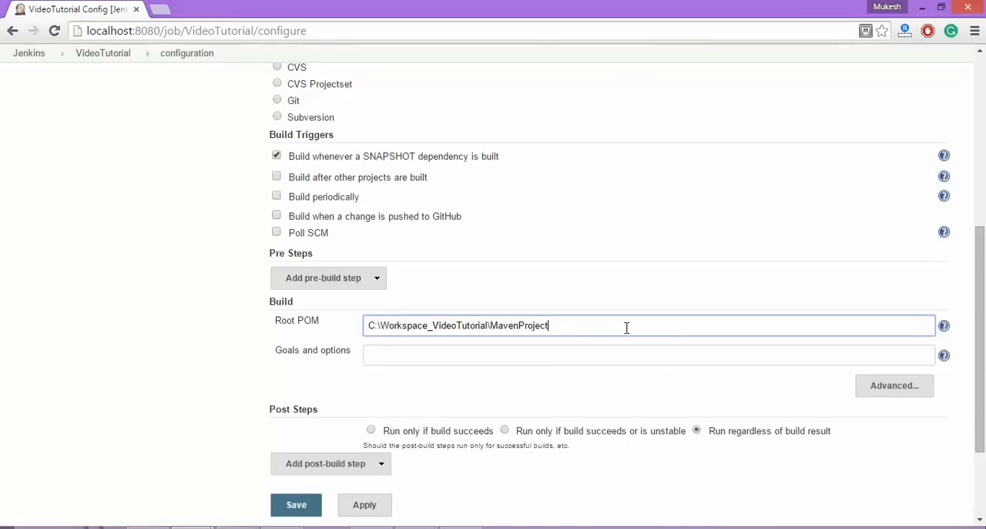
{"action": "type", "text": "\\pom.xml"}
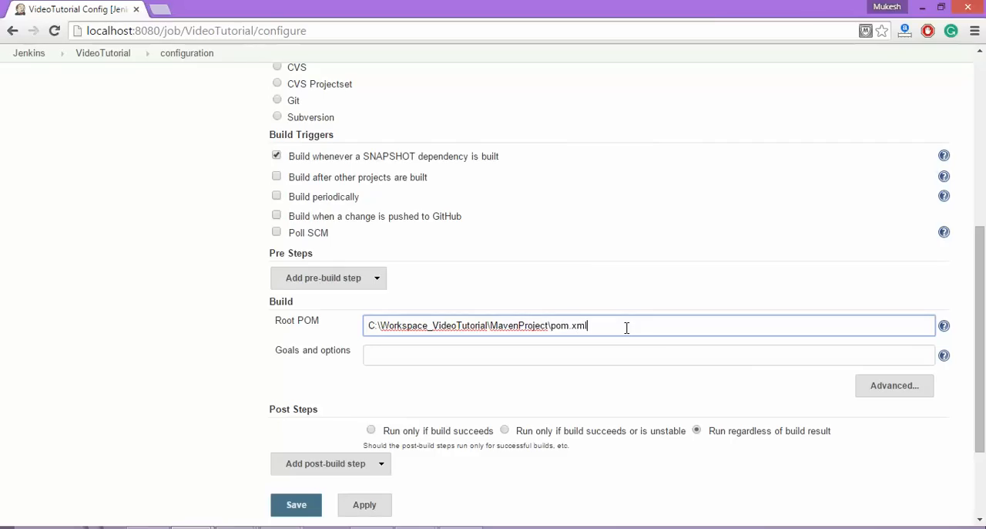
Check the pom file in the MavenProject folder against the Root POM path entered in Jenkins.
{"action": "key", "text": "alt+Tab"}
{"action": "left_click", "coordinate": [162, 236]}
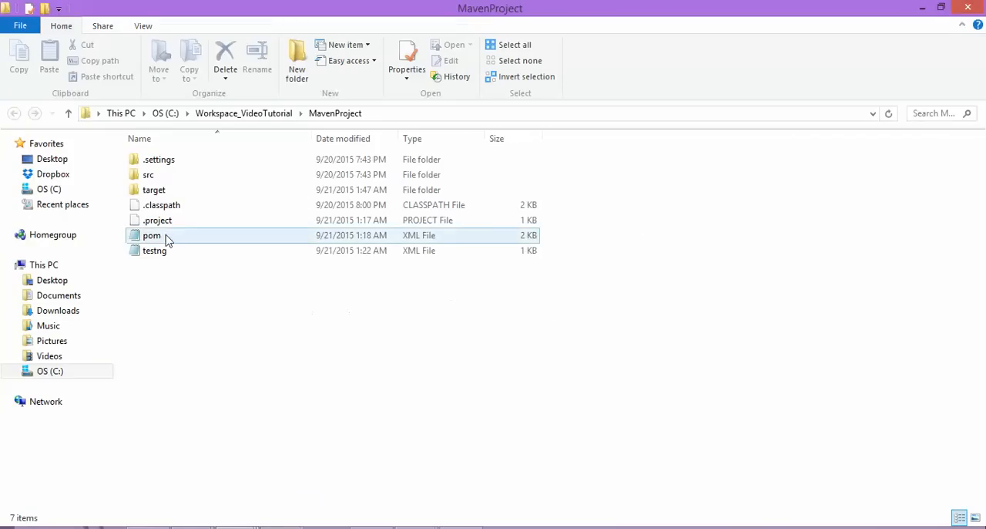
{"action": "key", "text": "alt+Tab"}
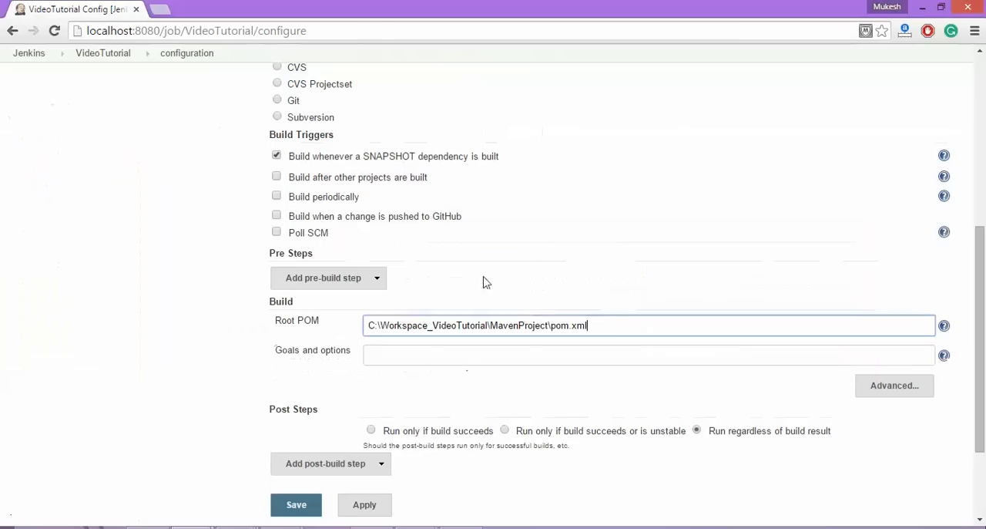
{"action": "left_click_drag", "start_coordinate": [548, 327], "coordinate": [315, 325]}
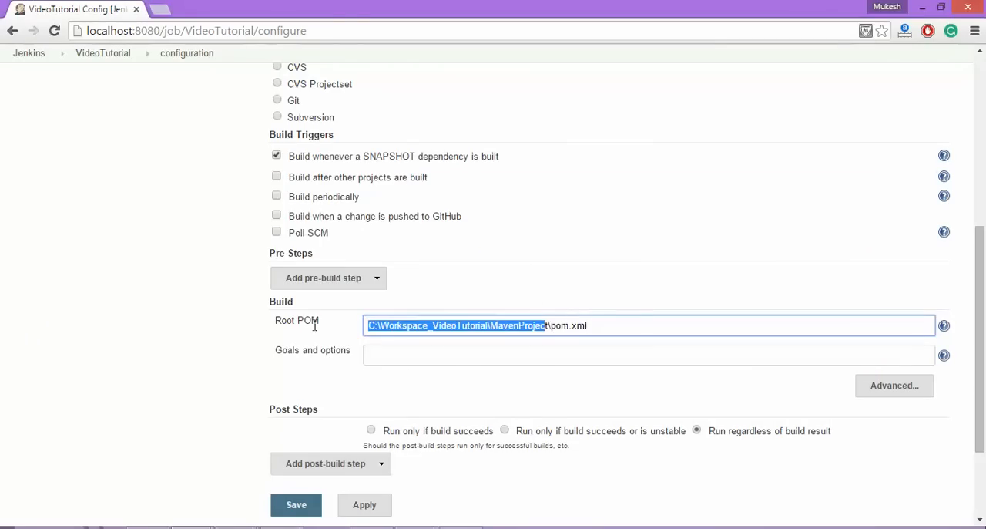
{"action": "left_click", "coordinate": [639, 320]}
Set the build's Goals and options to clean install.
{"action": "left_click", "coordinate": [491, 358]}
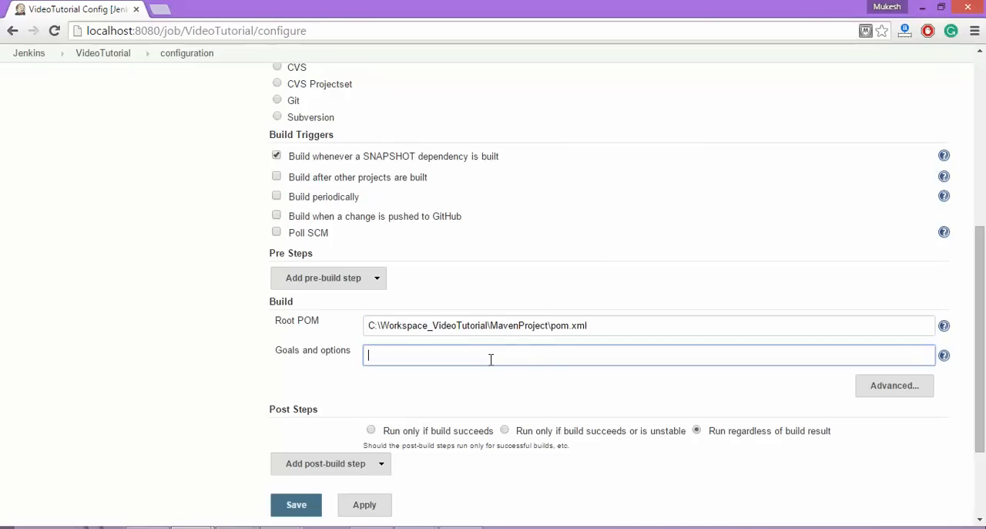
{"action": "type", "text": "cl"}
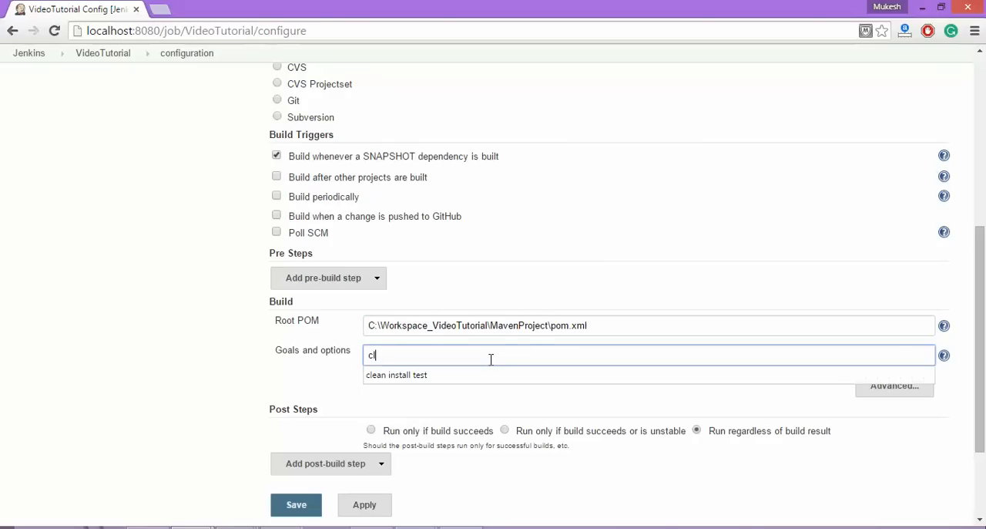
{"action": "type", "text": "ean install"}
{"action": "left_click", "coordinate": [196, 402]}
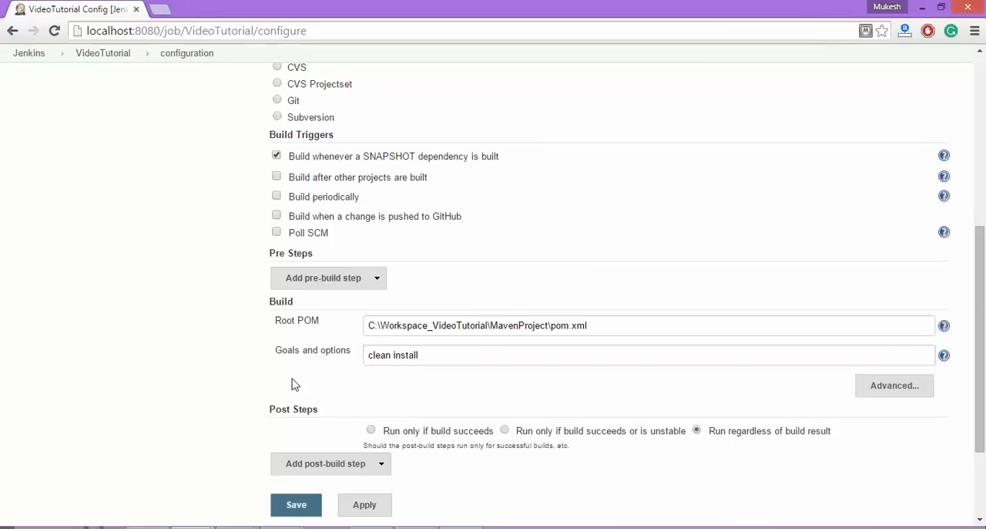
Review the clean and install goals, glancing at the project in Eclipse, and look over the job's remaining build and post-build settings.
{"action": "double_click", "coordinate": [379, 355]}
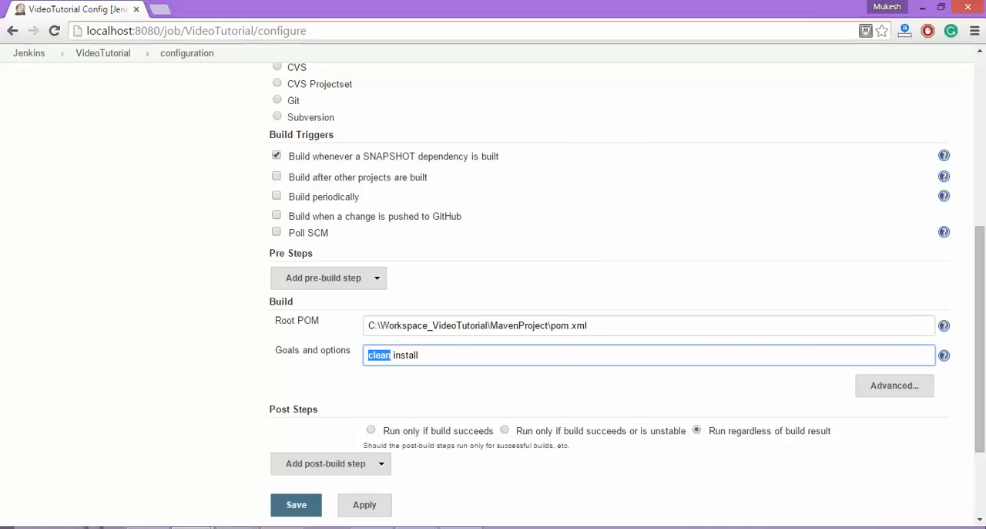
{"action": "mouse_move", "coordinate": [147, 527]}
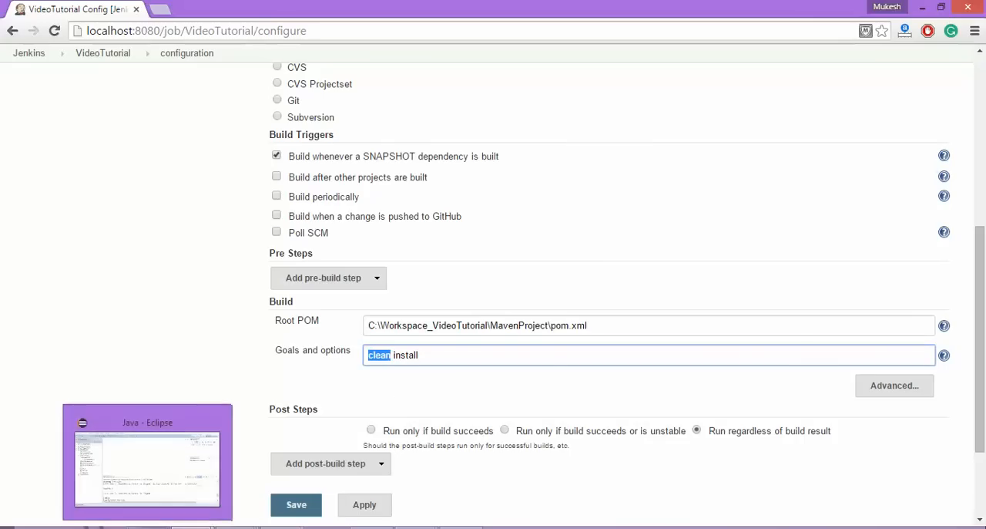
{"action": "left_click", "coordinate": [162, 502]}
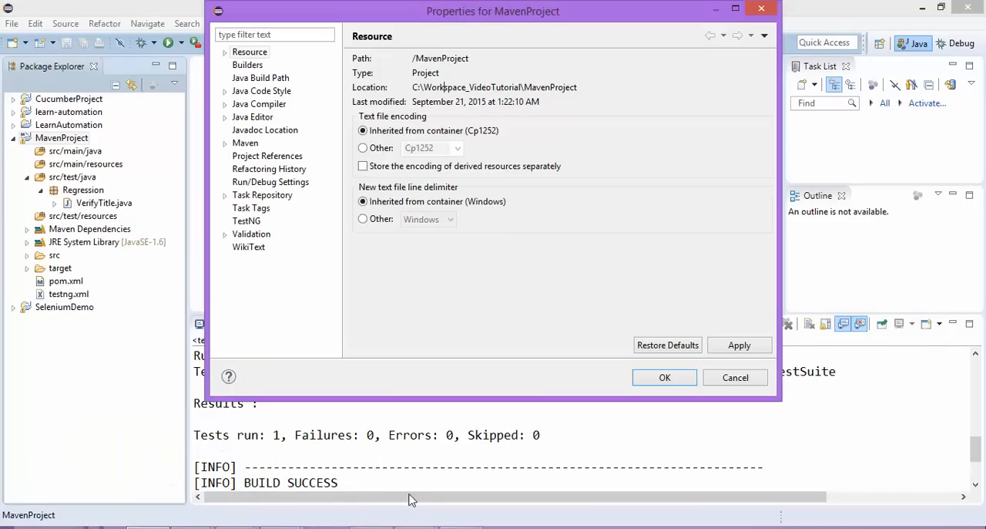
{"action": "mouse_move", "coordinate": [193, 527]}
{"action": "left_click", "coordinate": [280, 465]}
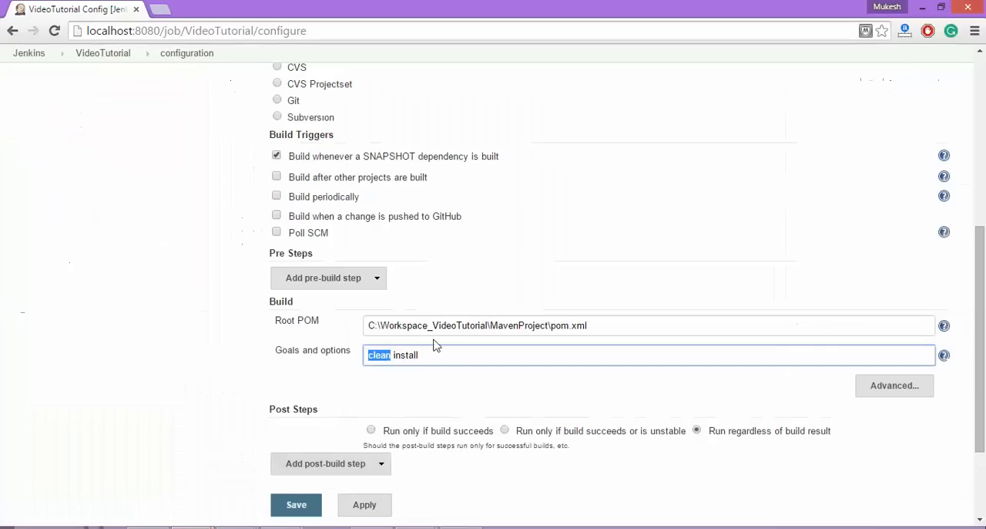
{"action": "left_click_drag", "start_coordinate": [395, 356], "coordinate": [444, 352]}
{"action": "left_click", "coordinate": [464, 355]}
{"action": "left_click", "coordinate": [164, 383]}
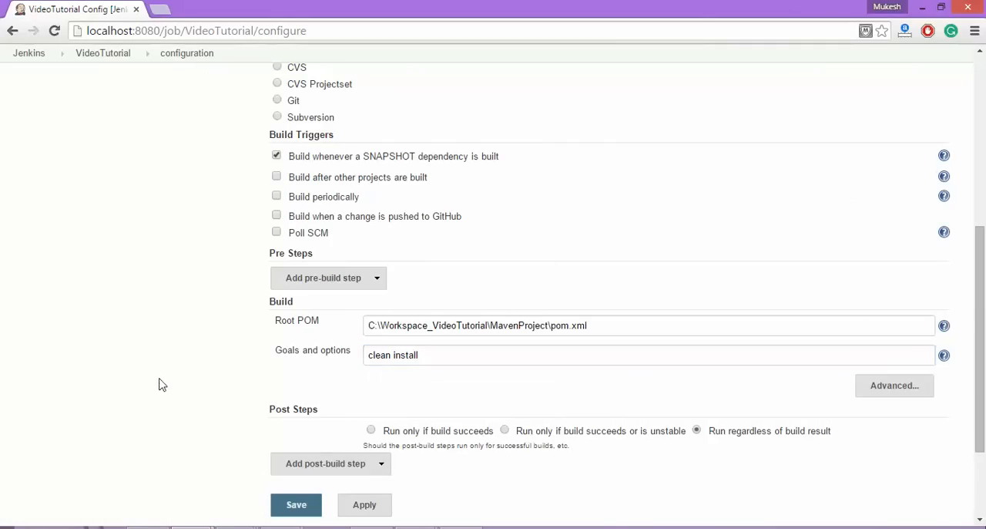
{"action": "left_click_drag", "start_coordinate": [394, 352], "coordinate": [451, 352]}
{"action": "left_click", "coordinate": [478, 357]}
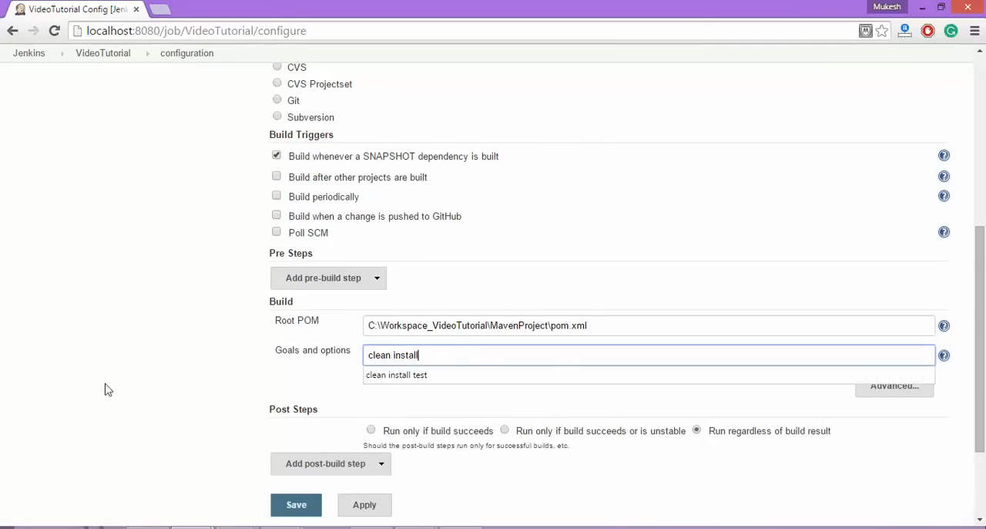
{"action": "scroll", "coordinate": [104, 390], "scroll_direction": "down", "scroll_amount": 3}
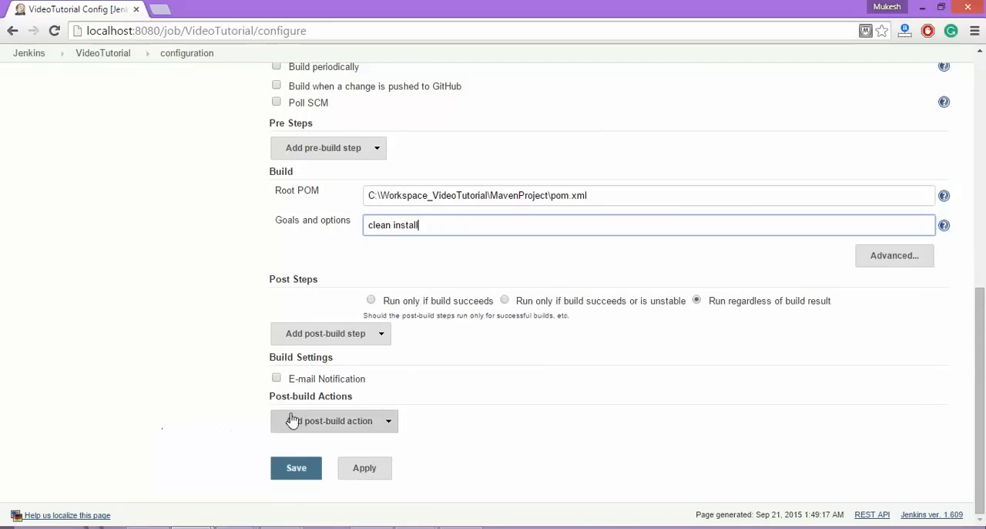
Apply and save the VideoTutorial job configuration and start a build of the project.
{"action": "left_click", "coordinate": [354, 478]}
{"action": "left_click", "coordinate": [285, 471]}
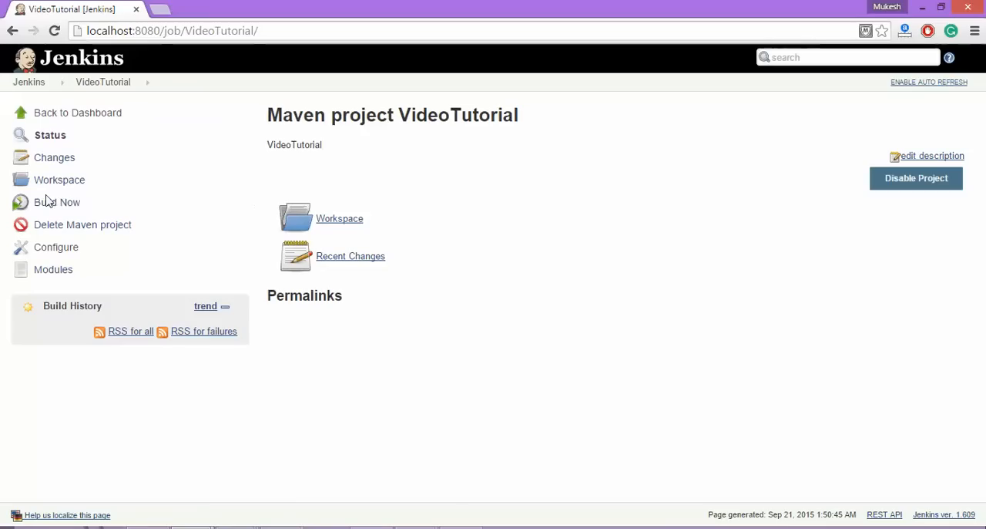
{"action": "left_click", "coordinate": [66, 204]}
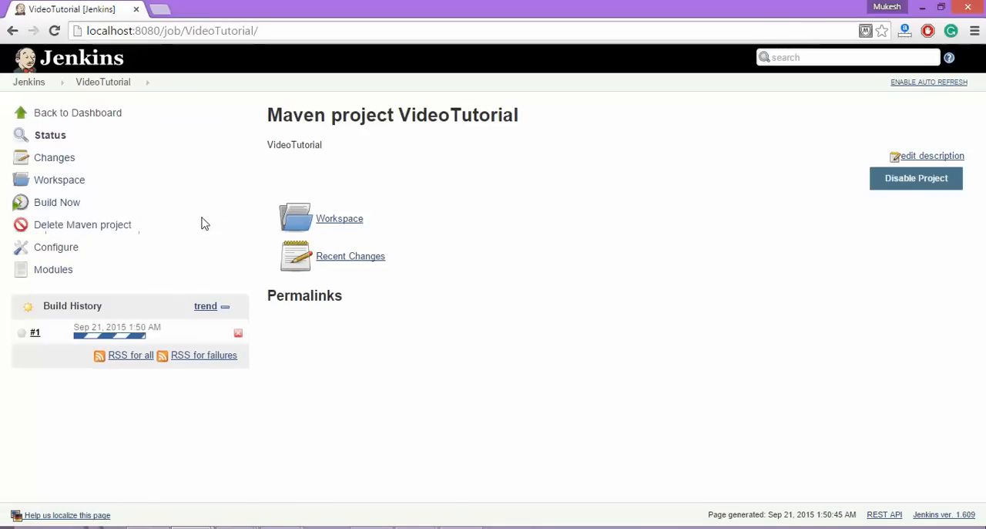
Open the running build's console output and follow the Maven log from the project scan and clean install command to the TestSuite run.
{"action": "left_click", "coordinate": [108, 337]}
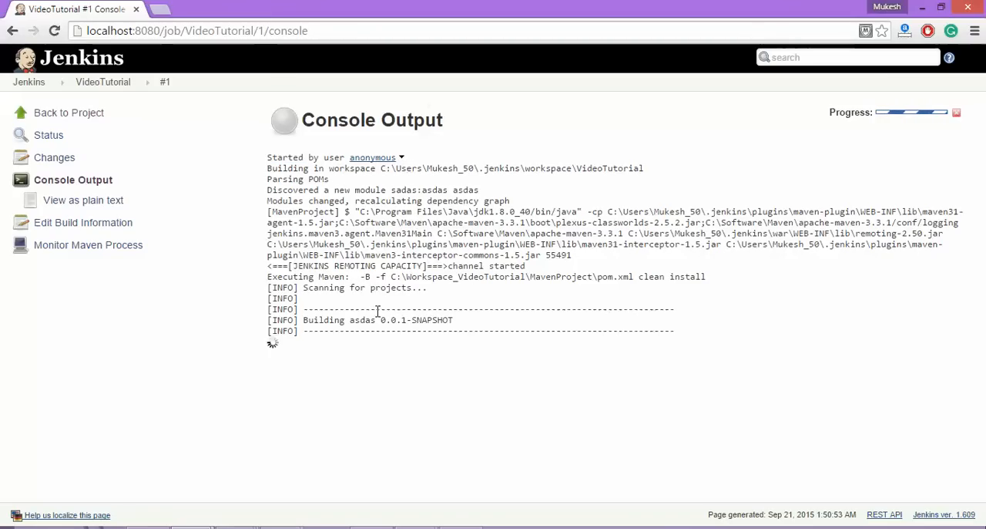
{"action": "left_click_drag", "start_coordinate": [308, 287], "coordinate": [430, 289]}
{"action": "left_click_drag", "start_coordinate": [447, 320], "coordinate": [443, 319]}
{"action": "left_click_drag", "start_coordinate": [302, 318], "coordinate": [478, 323]}
{"action": "left_click", "coordinate": [524, 318]}
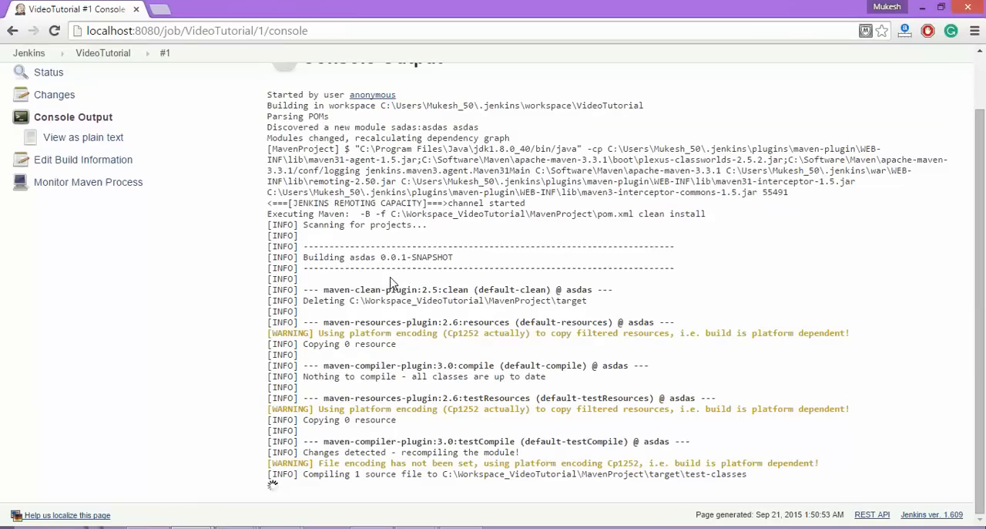
{"action": "left_click_drag", "start_coordinate": [393, 216], "coordinate": [713, 217]}
{"action": "left_click", "coordinate": [676, 192]}
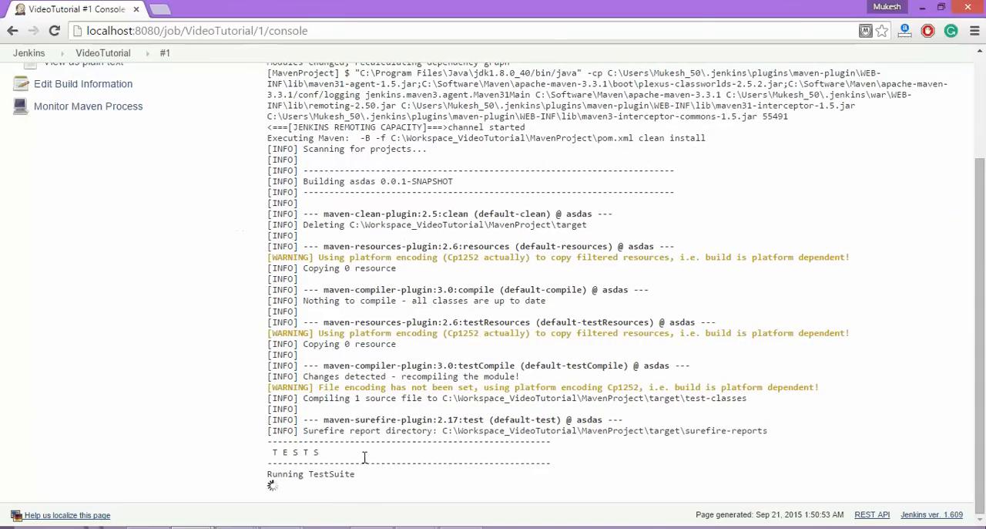
{"action": "left_click_drag", "start_coordinate": [377, 477], "coordinate": [193, 446]}
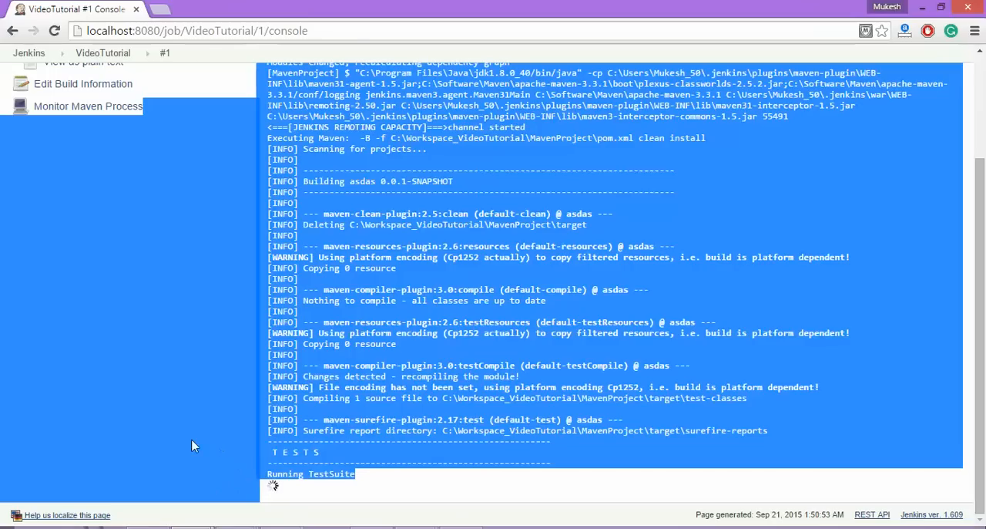
{"action": "left_click", "coordinate": [213, 434]}
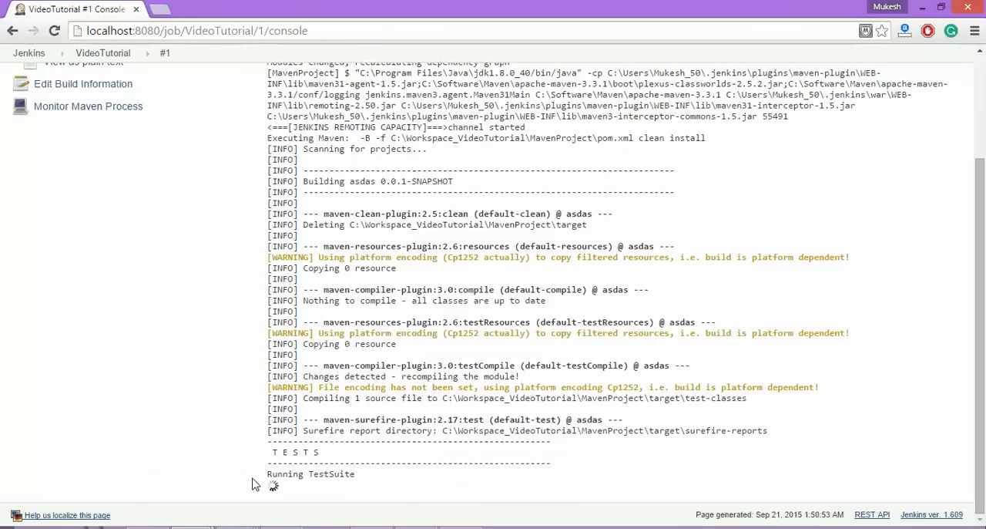
Bring up the Firefox windows showing the Selenium Webdriver tutorials site and close them.
{"action": "mouse_move", "coordinate": [279, 525]}
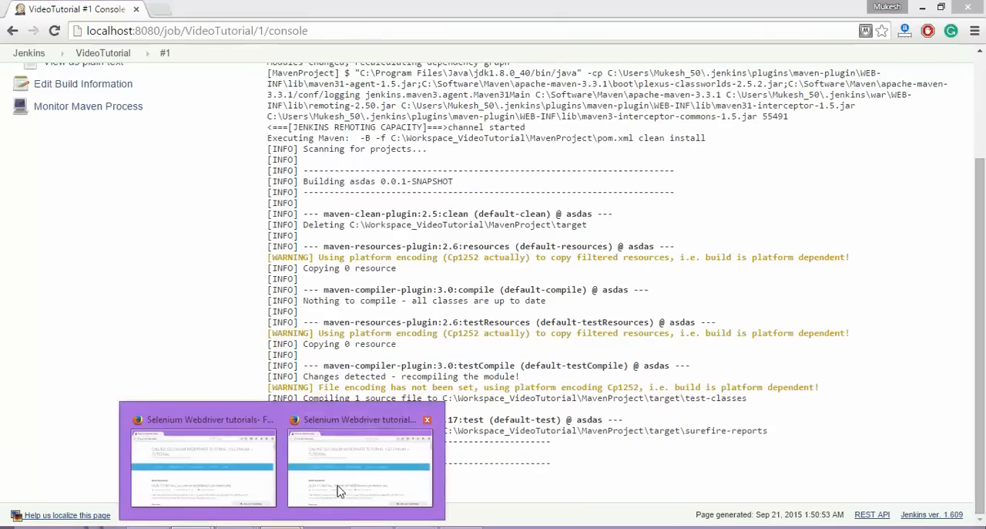
{"action": "left_click", "coordinate": [354, 478]}
{"action": "left_click", "coordinate": [958, 108]}
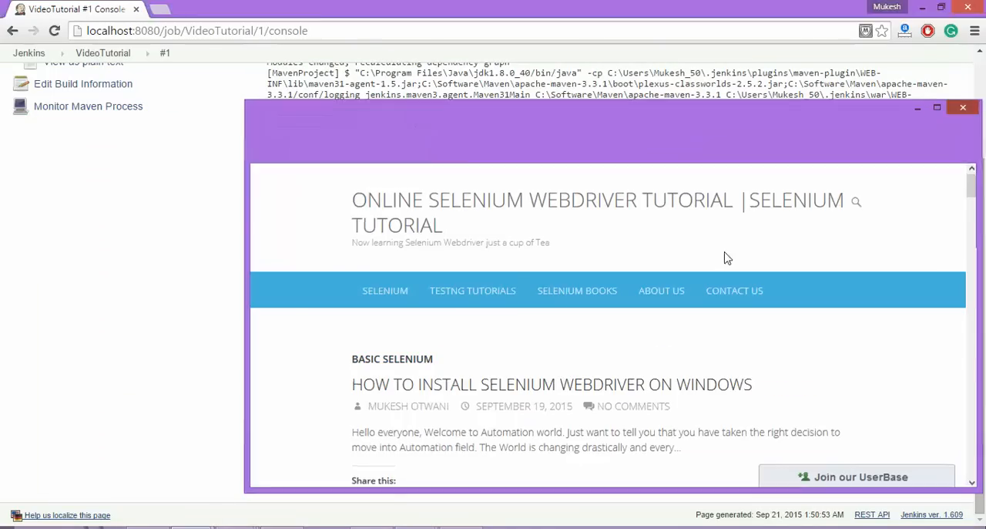
{"action": "left_click", "coordinate": [282, 527]}
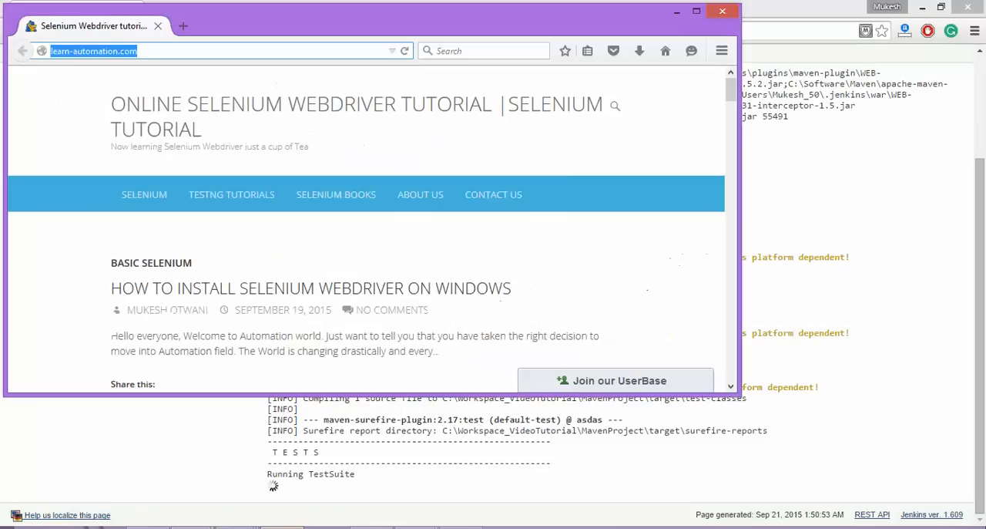
{"action": "left_click", "coordinate": [715, 17]}
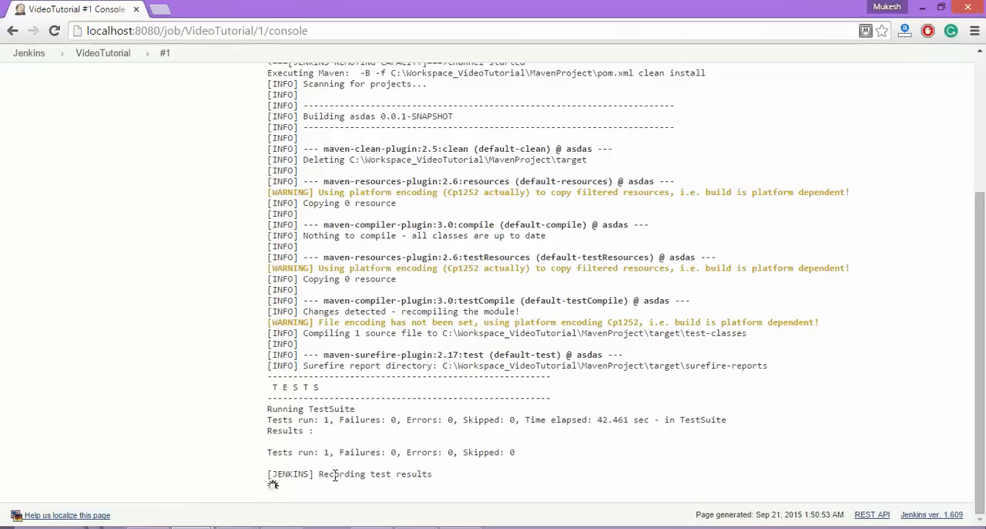
Check the test results recording in the console output and open the project's last successful build.
{"action": "left_click_drag", "start_coordinate": [321, 475], "coordinate": [451, 472]}
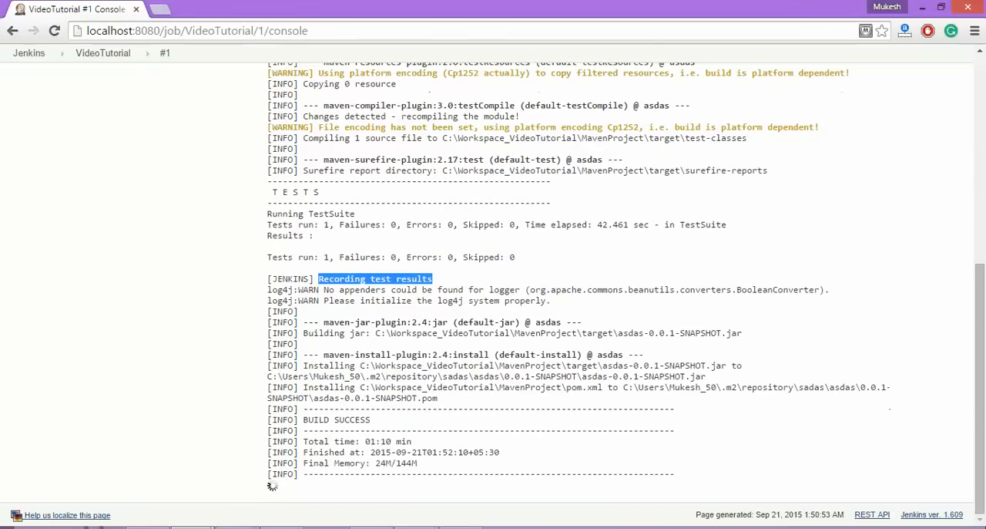
{"action": "left_click", "coordinate": [243, 420]}
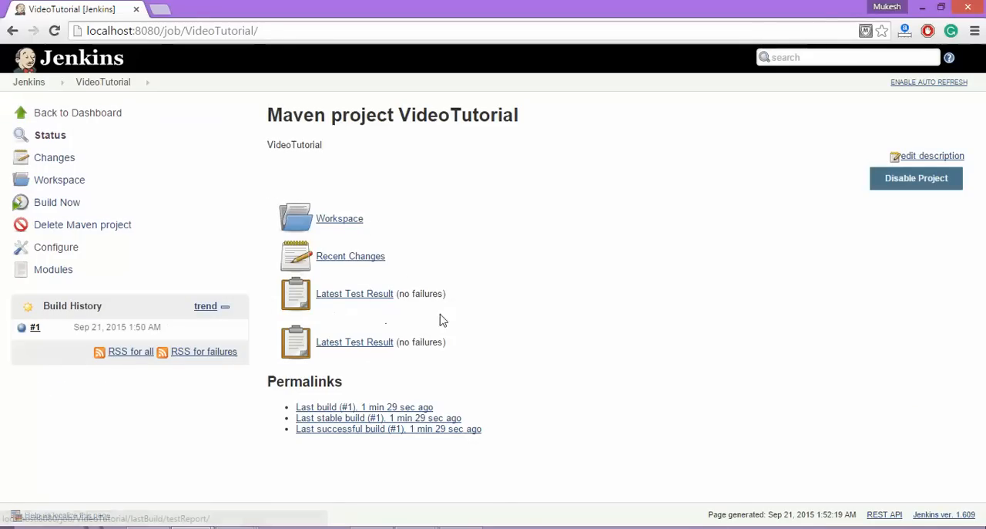
{"action": "left_click", "coordinate": [336, 431]}
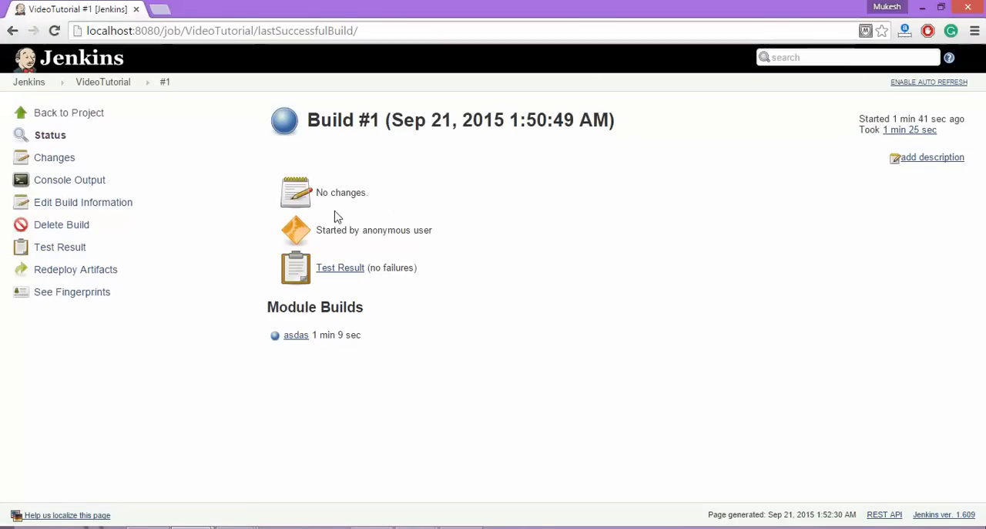
Look over the VideoTutorial project's workspace and return to its status page to review the project description.
{"action": "left_click", "coordinate": [97, 89]}
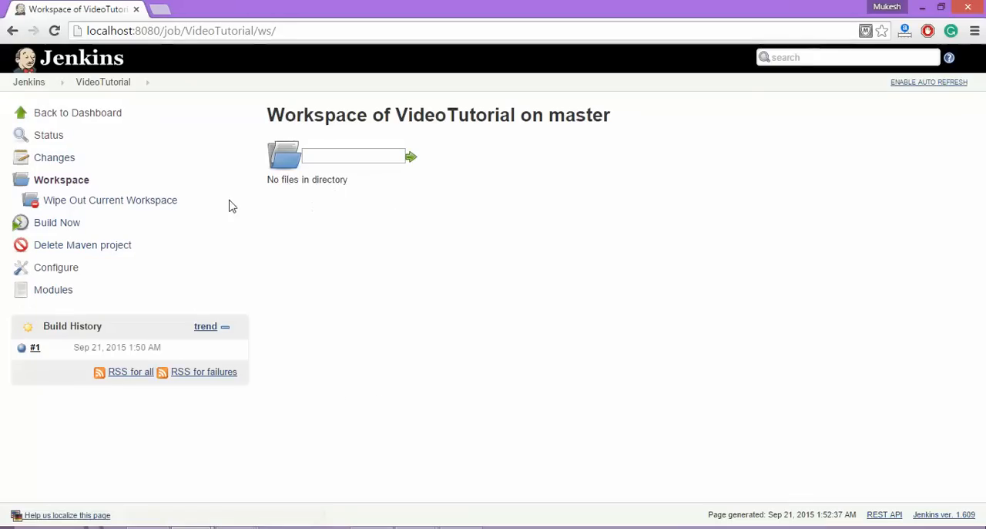
{"action": "left_click", "coordinate": [95, 83]}
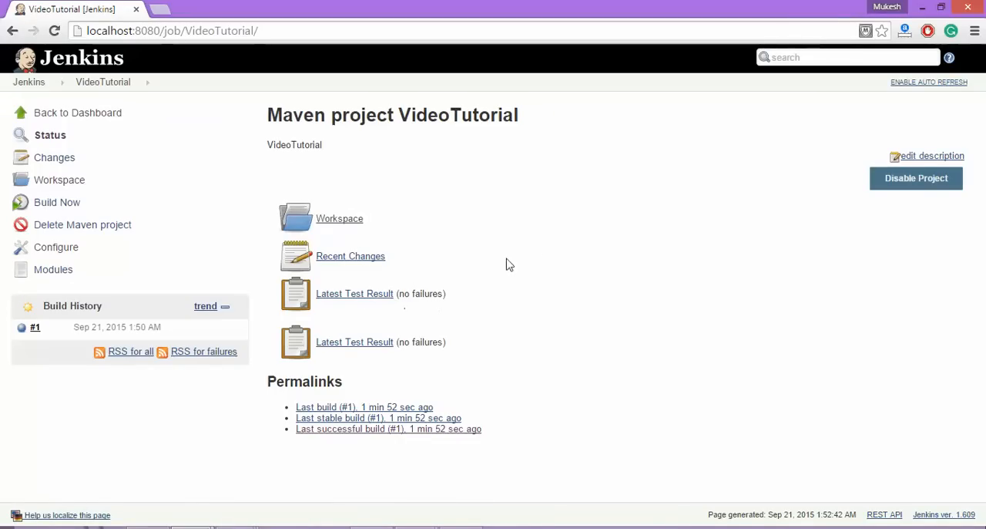
{"action": "left_click_drag", "start_coordinate": [288, 146], "coordinate": [378, 139]}
{"action": "left_click", "coordinate": [468, 165]}
Switch to the PowerPoint slide show and advance past the Agenda slide to the closing contact slide.
{"action": "mouse_move", "coordinate": [417, 527]}
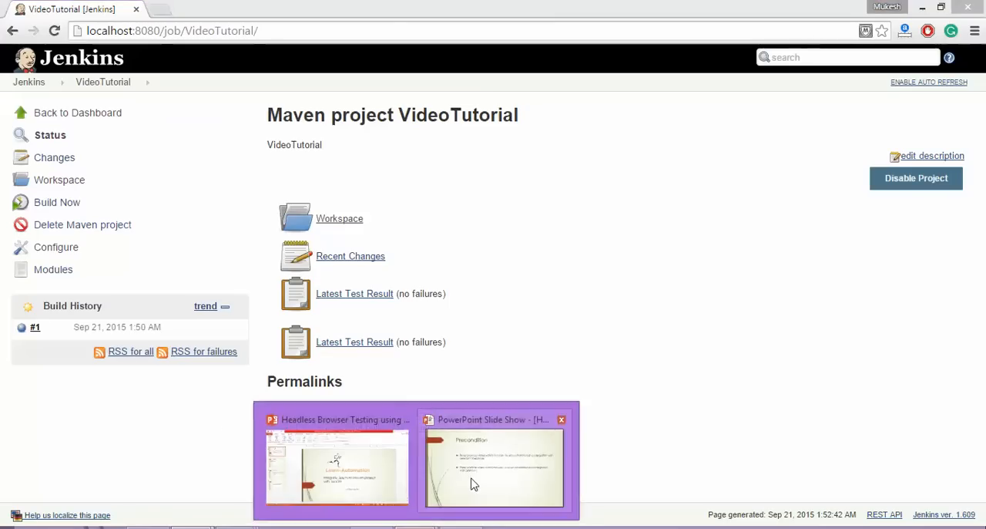
{"action": "left_click", "coordinate": [475, 484]}
{"action": "key", "text": "Right"}
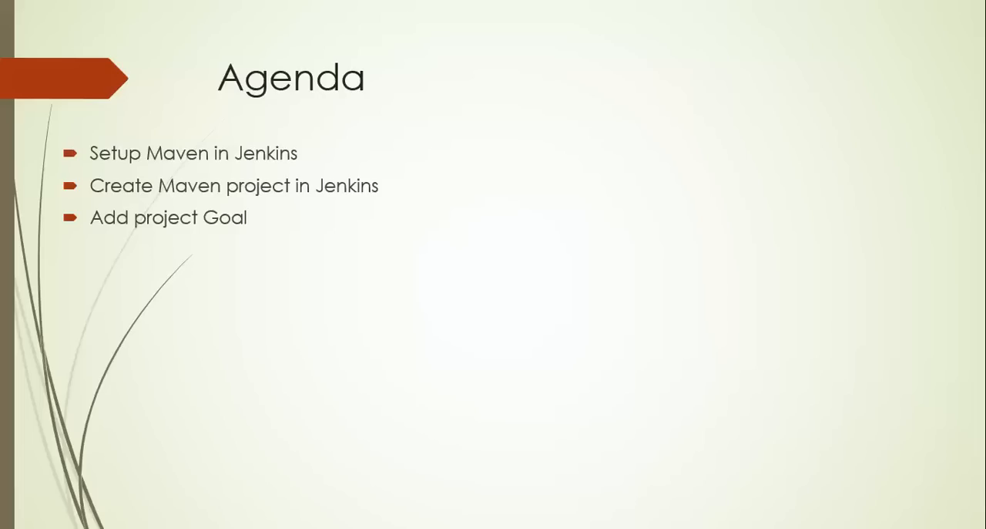
{"action": "key", "text": "Right"}
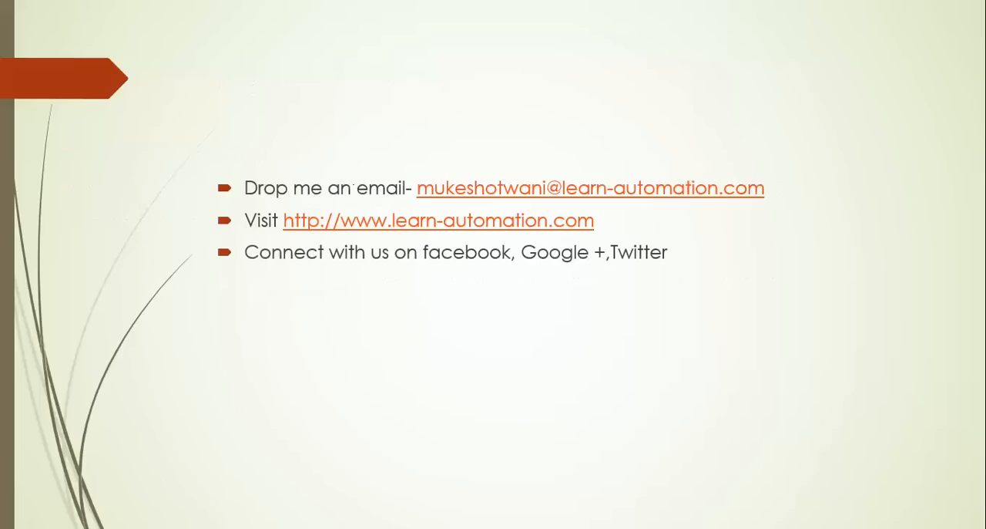